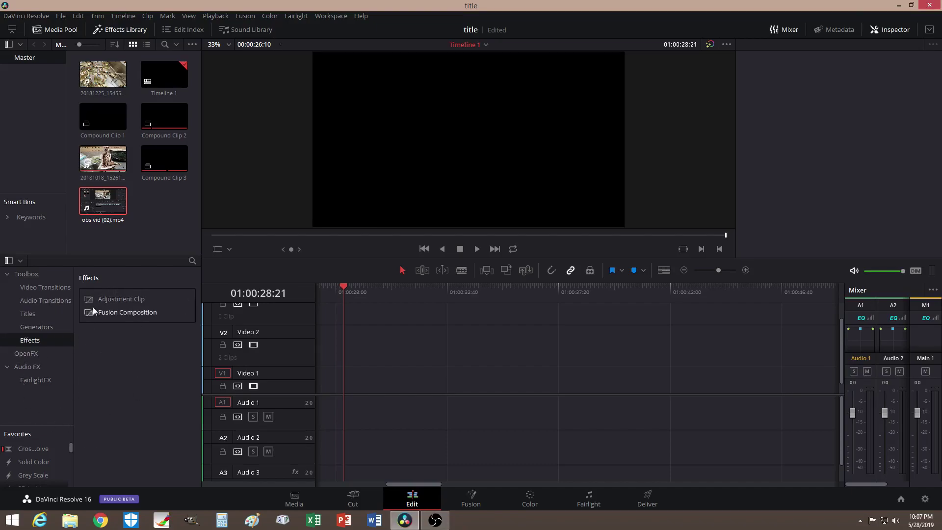
Add the Title Square Line Tilting Text Fusion title to the Video 2 track, starting at the playhead (01:00:28:21)
click(130, 29)
click(129, 30)
click(31, 316)
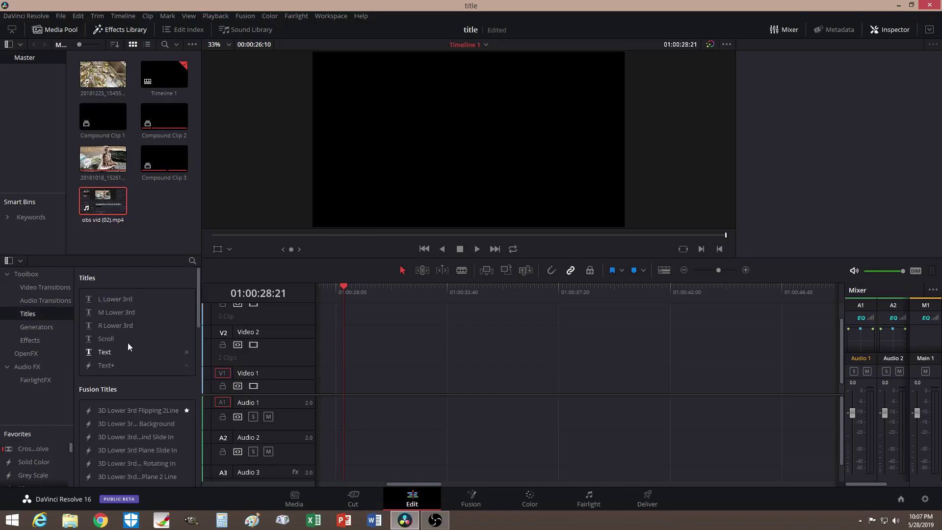
scroll(149, 323, down, 10)
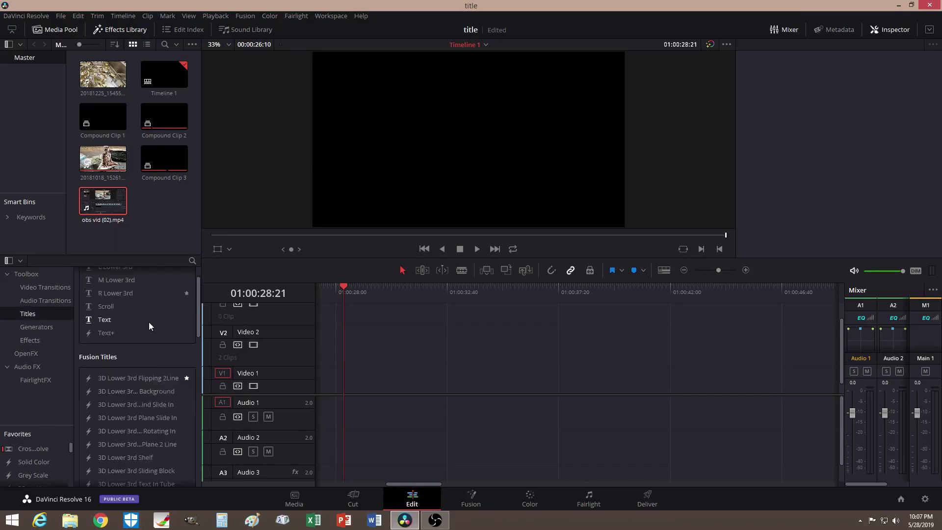
scroll(149, 322, down, 3)
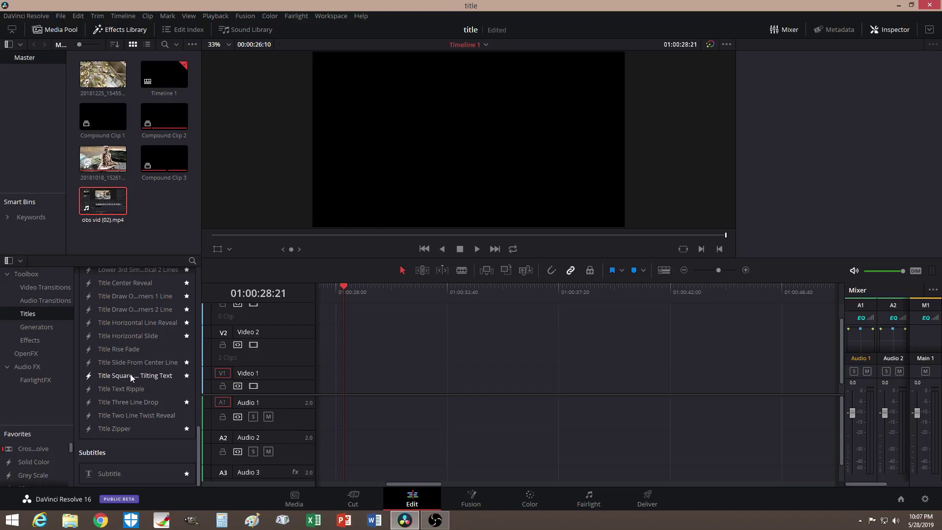
drag(131, 377, 364, 366)
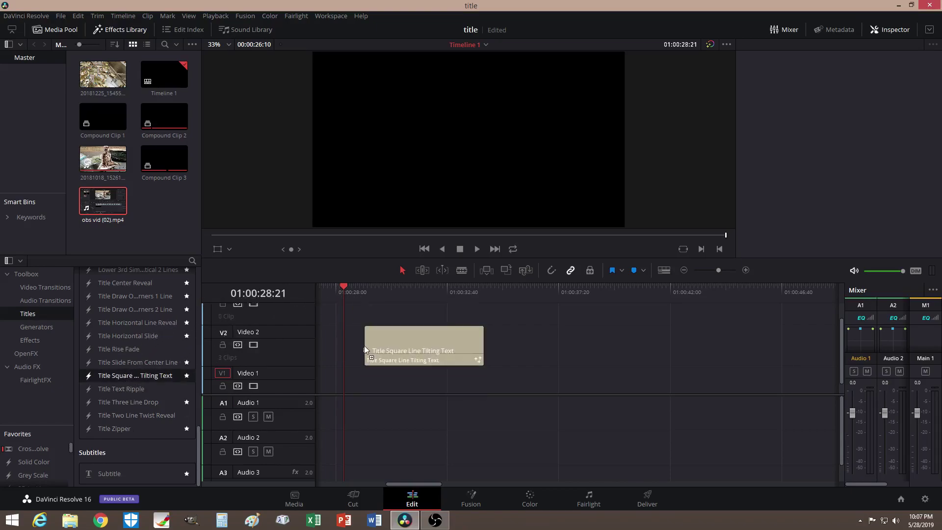
drag(414, 346, 393, 346)
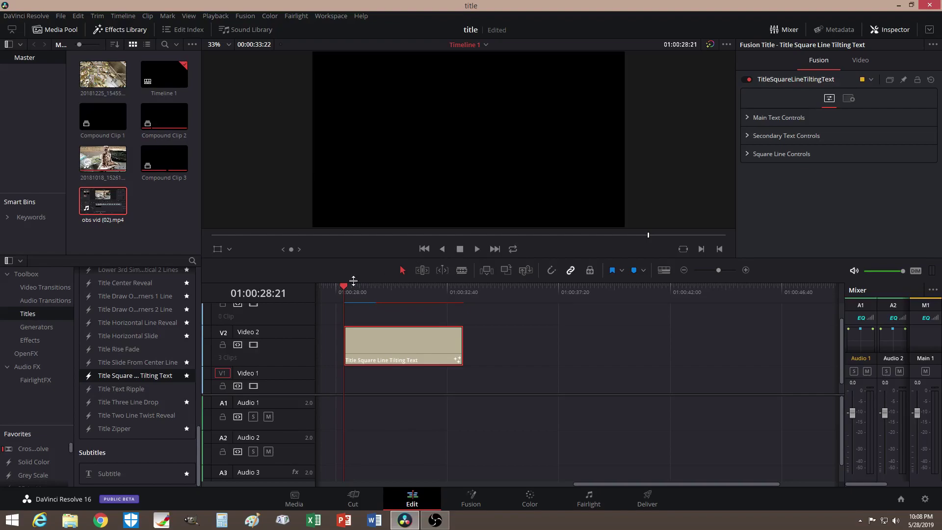
With the title visible at 01:00:29:35, set its main text to "Extend Title Effects" and its size to 0.131
drag(342, 289, 407, 287)
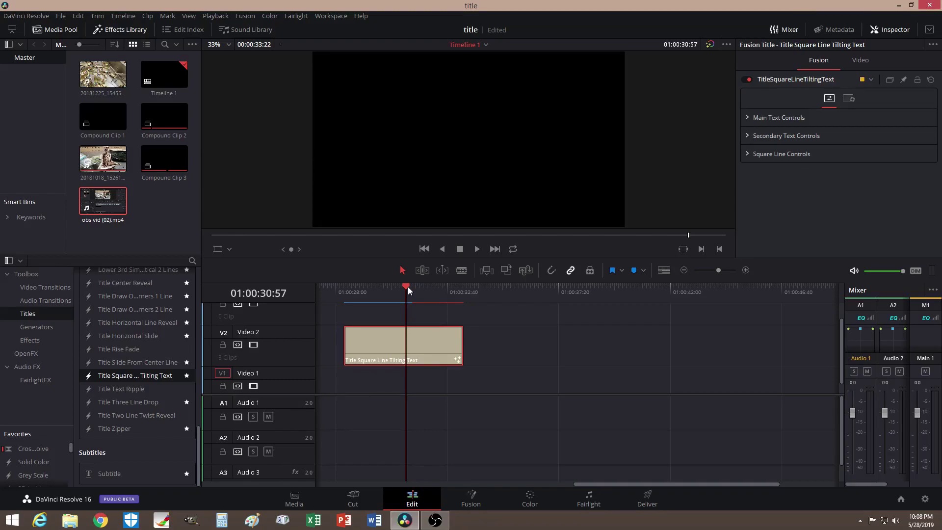
drag(406, 289, 373, 287)
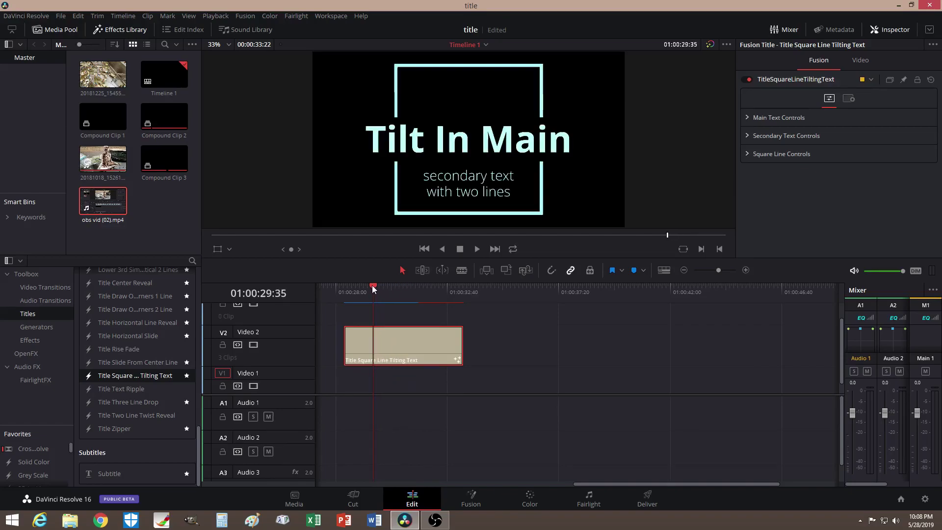
click(746, 119)
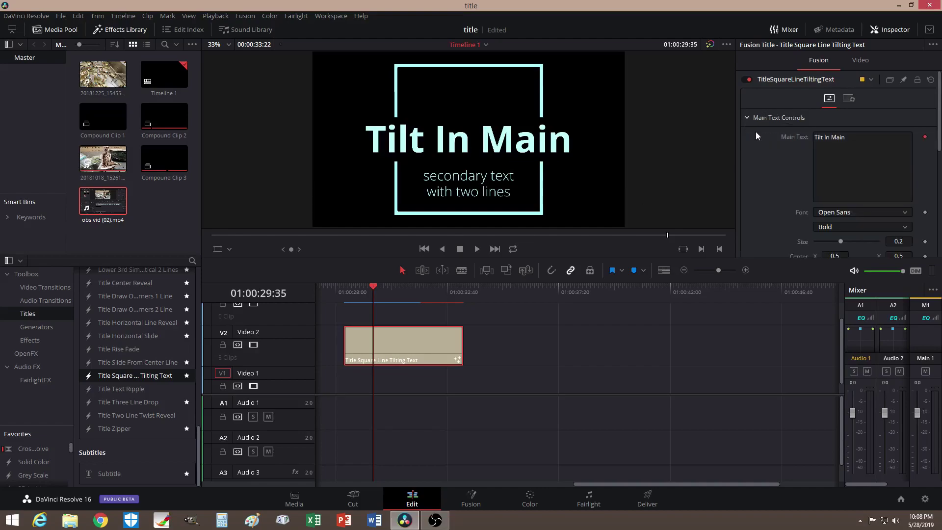
drag(858, 144, 794, 142)
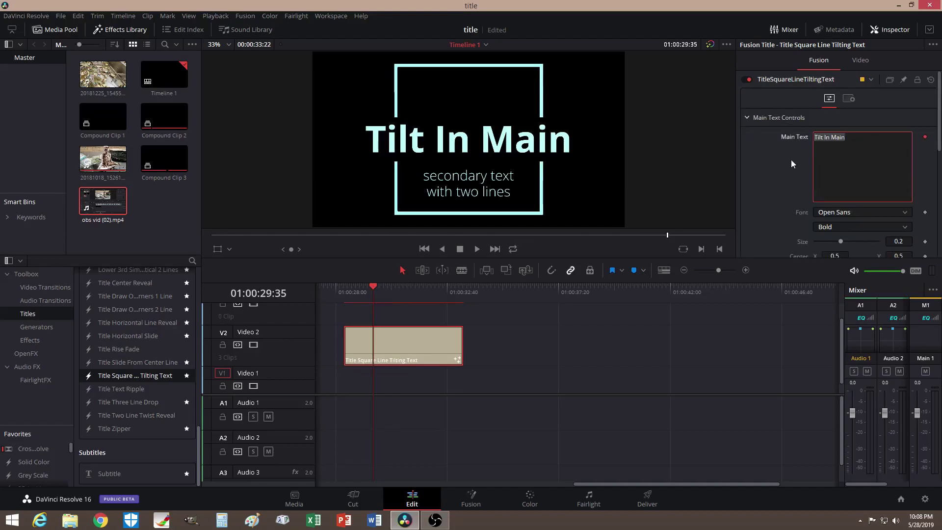
text(Exten)
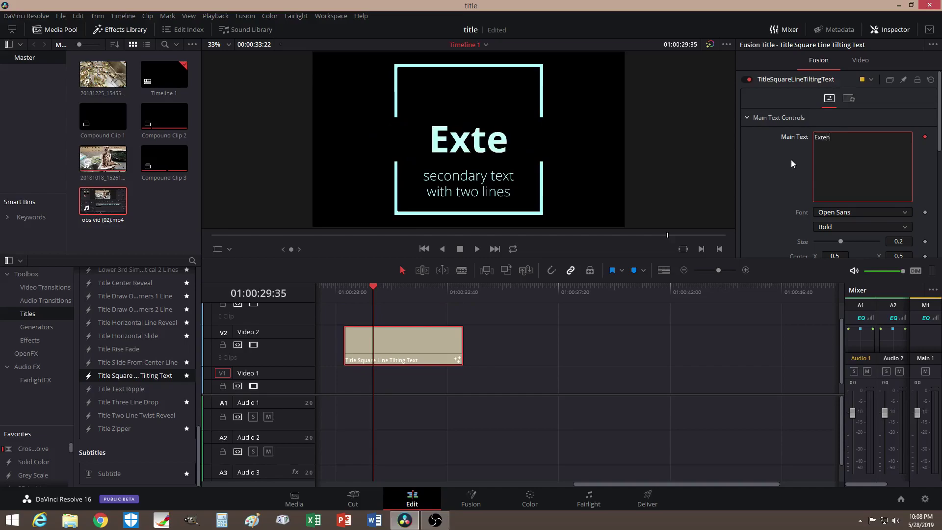
text(d Titler)
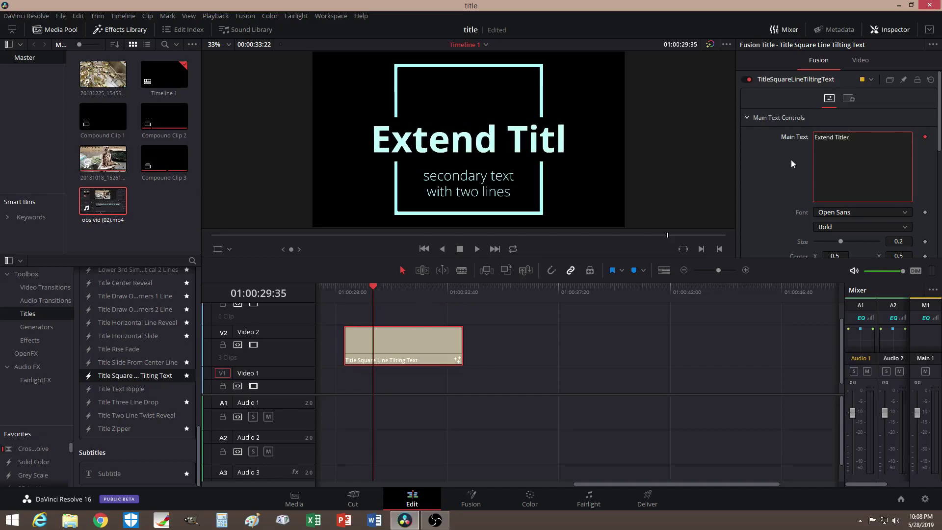
key(BackSpace)
text(Effec)
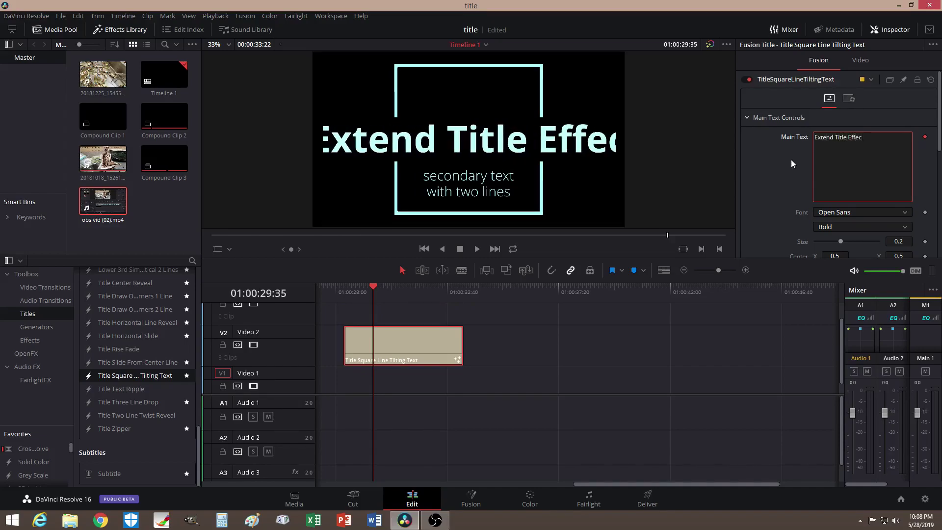
text(ts)
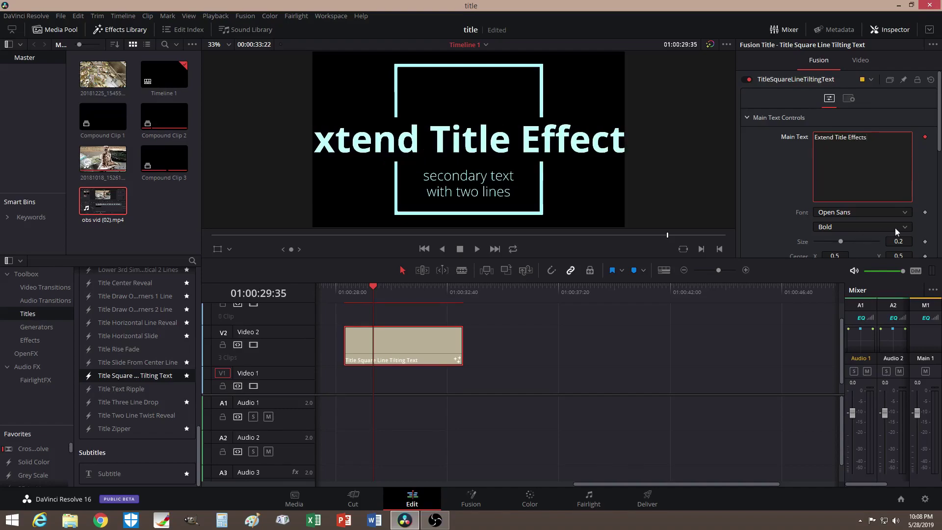
drag(841, 242, 832, 241)
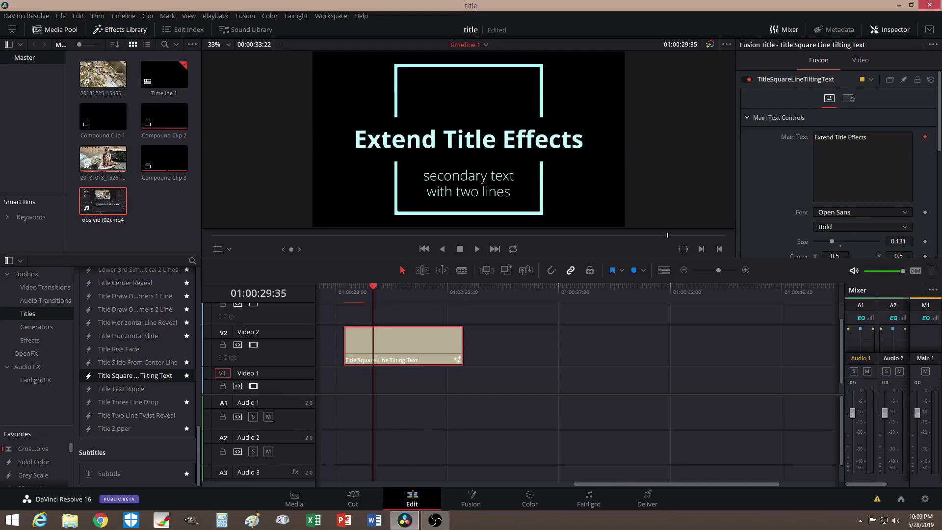
Replace the title's secondary text with "Duration"
click(746, 118)
click(747, 136)
click(867, 170)
key(ctrl+a)
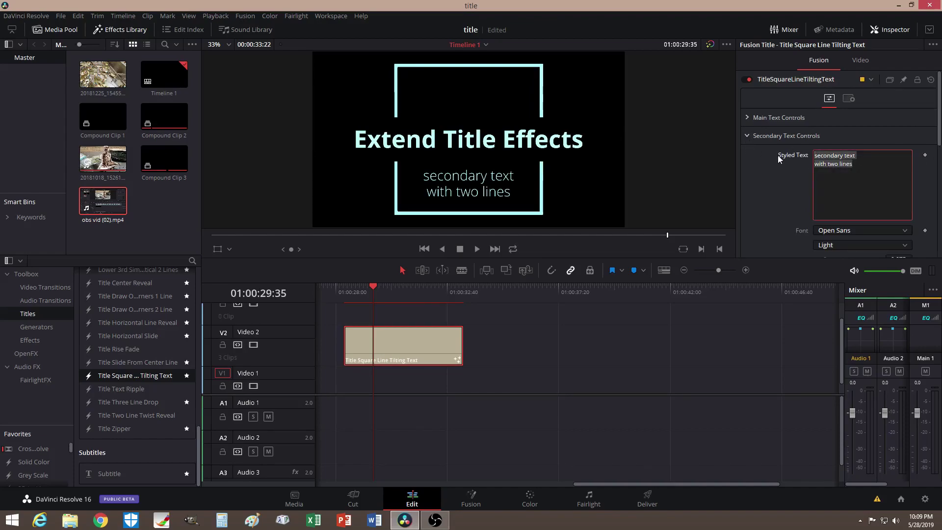
text(Duration)
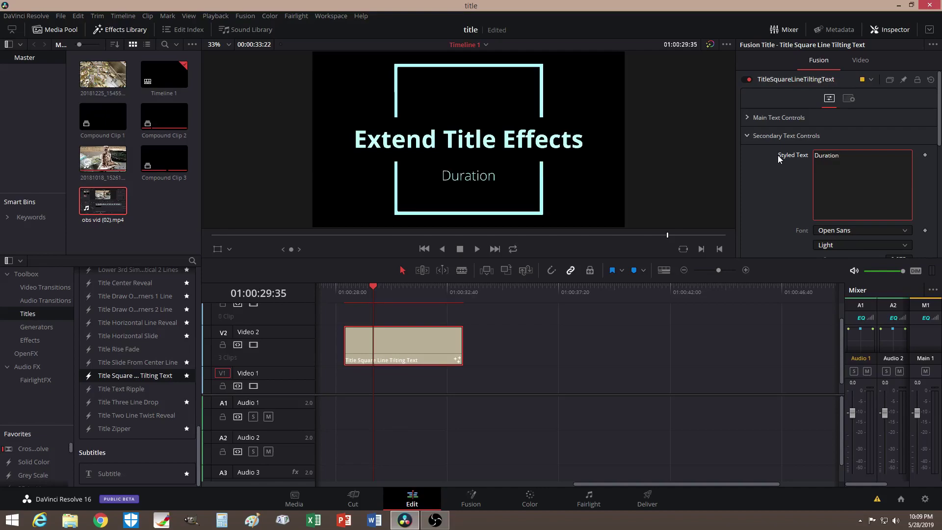
click(765, 183)
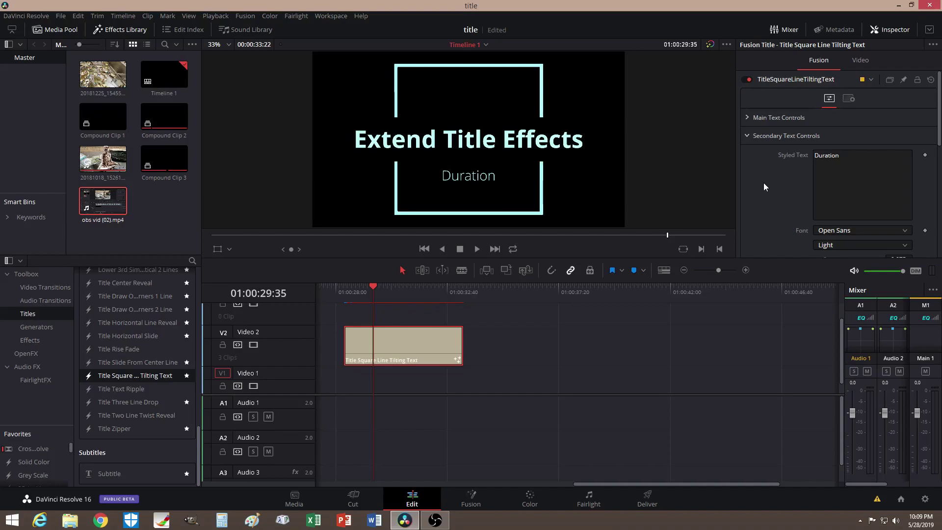
click(746, 136)
click(747, 154)
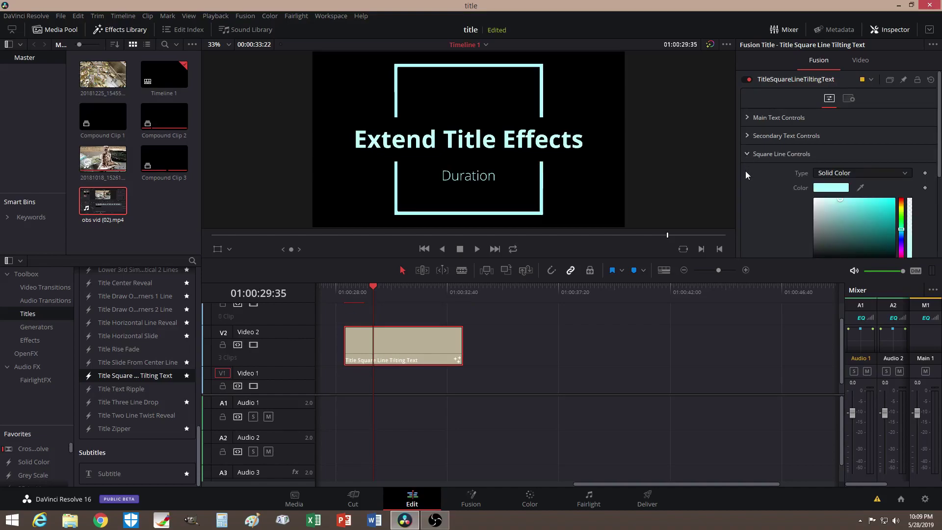
scroll(774, 201, down, 3)
scroll(763, 200, up, 3)
click(747, 153)
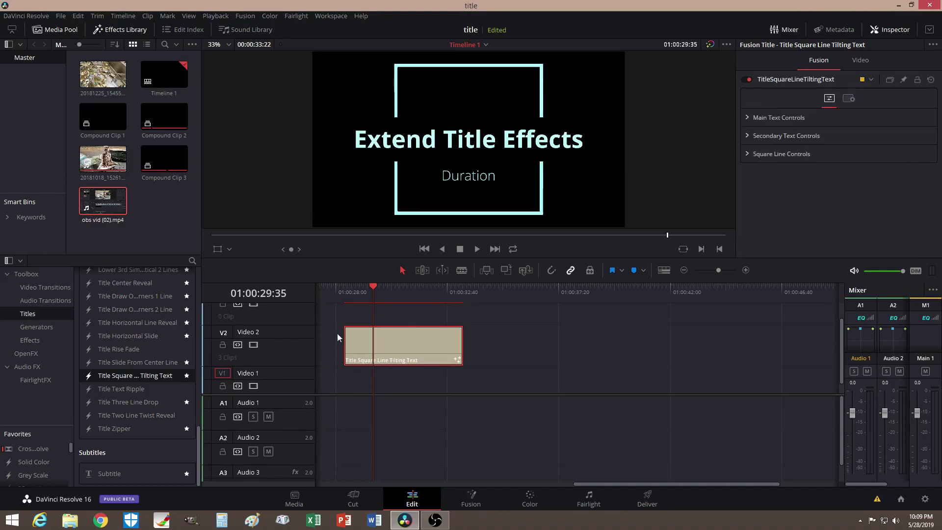
Lower the title clip's opacity to 76.52 and return to its Fusion text settings
click(860, 69)
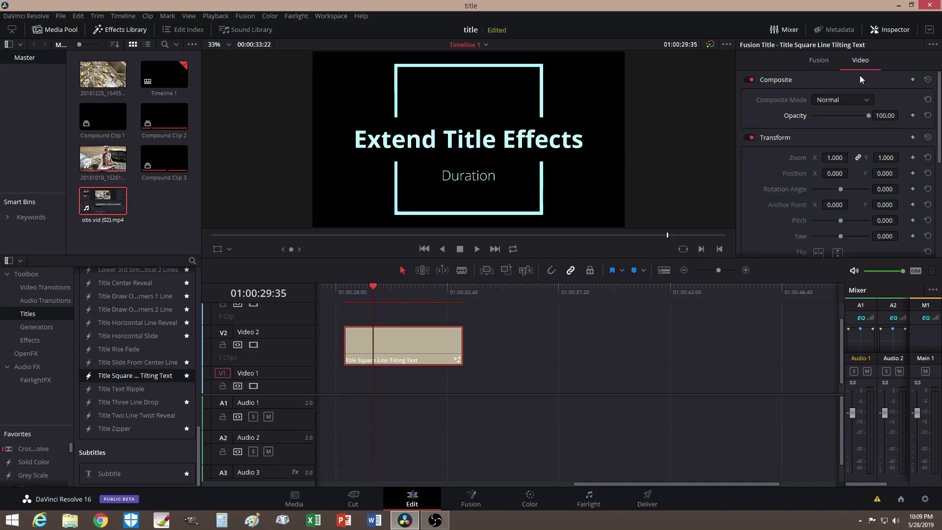
drag(867, 116, 855, 116)
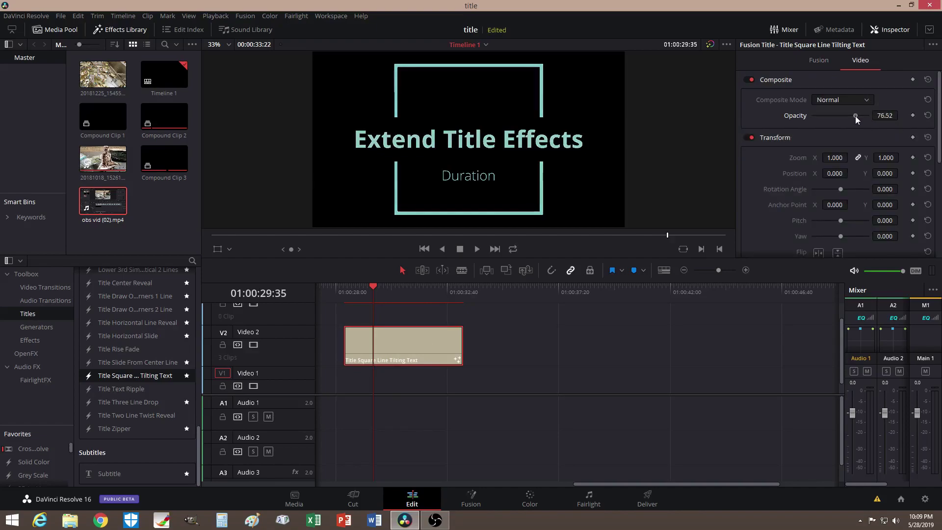
click(821, 60)
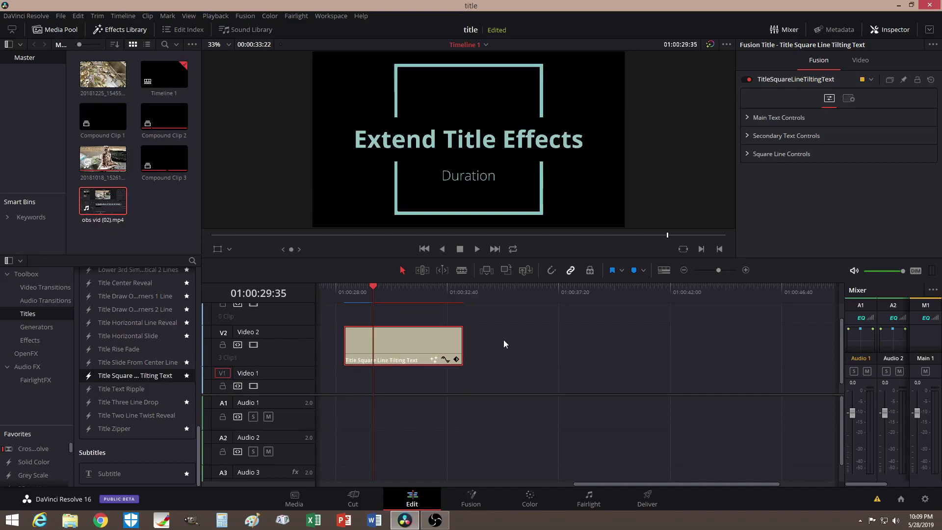
Convert the title clip on Video 2 into a new compound clip with the default name
right_click(397, 347)
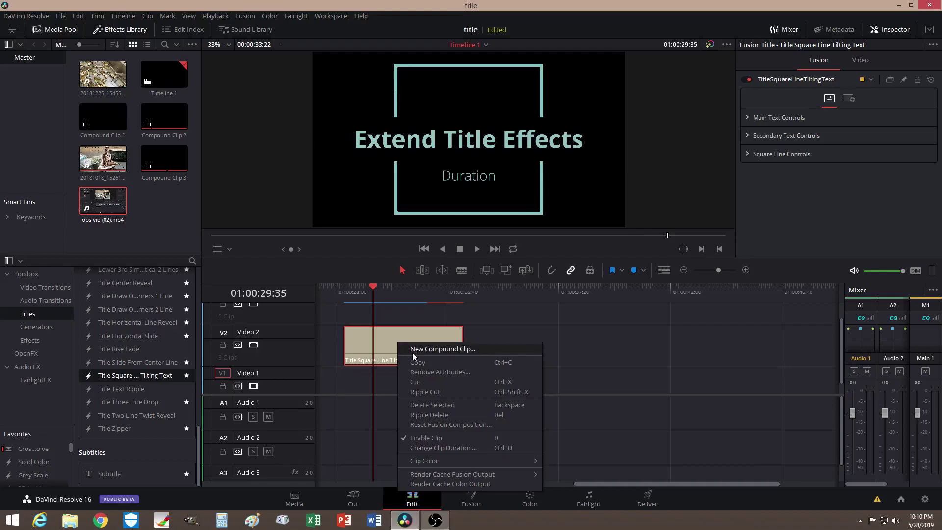
click(446, 349)
click(534, 287)
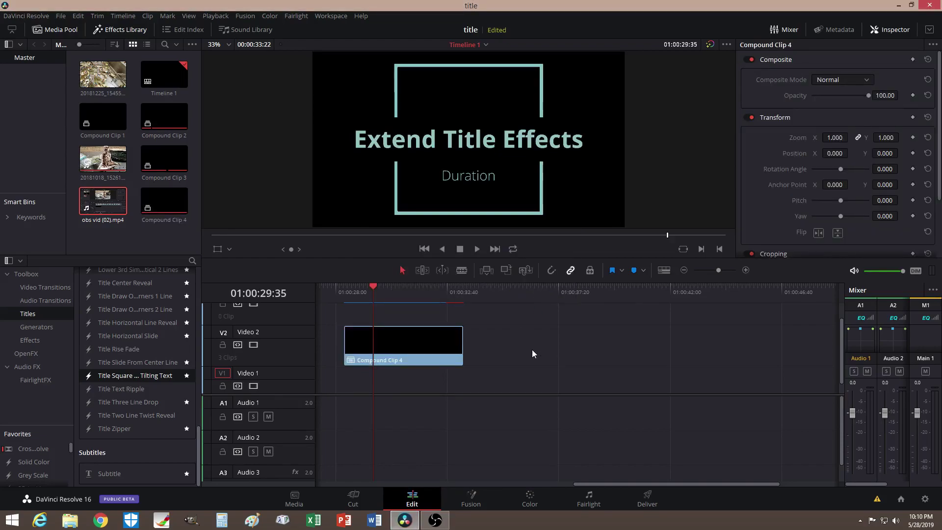
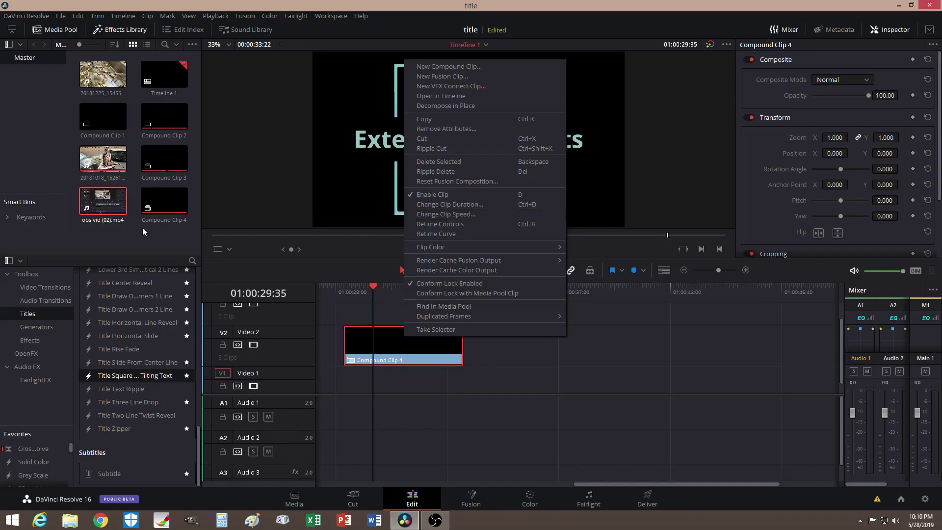
Place the 20181018_152617.mp4 clip on the Video 3 track, starting partway over the title compound clip
drag(106, 165, 381, 320)
scroll(501, 404, down, 1)
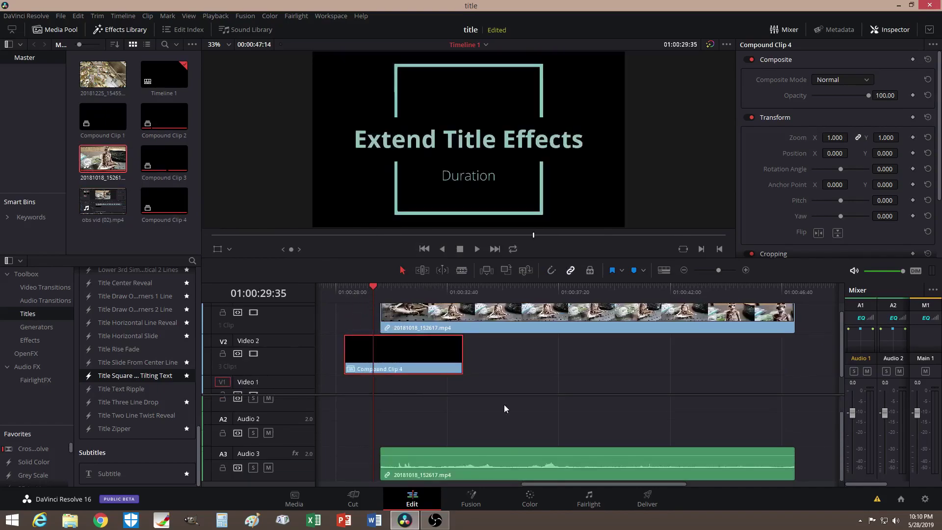
click(503, 461)
key(Delete)
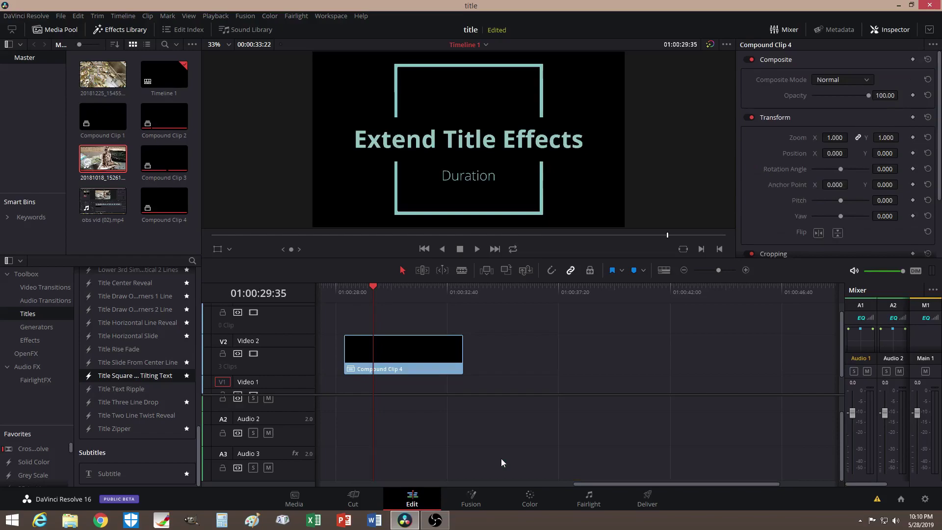
key(ctrl+z)
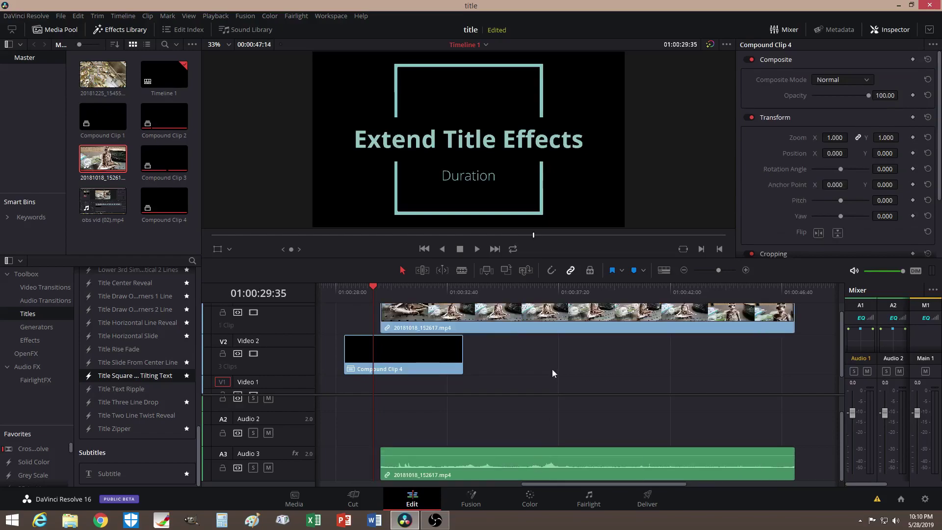
Delete only the Audio 3 part of 20181018_152617.mp4, keeping its video on Video 3
right_click(506, 460)
click(518, 452)
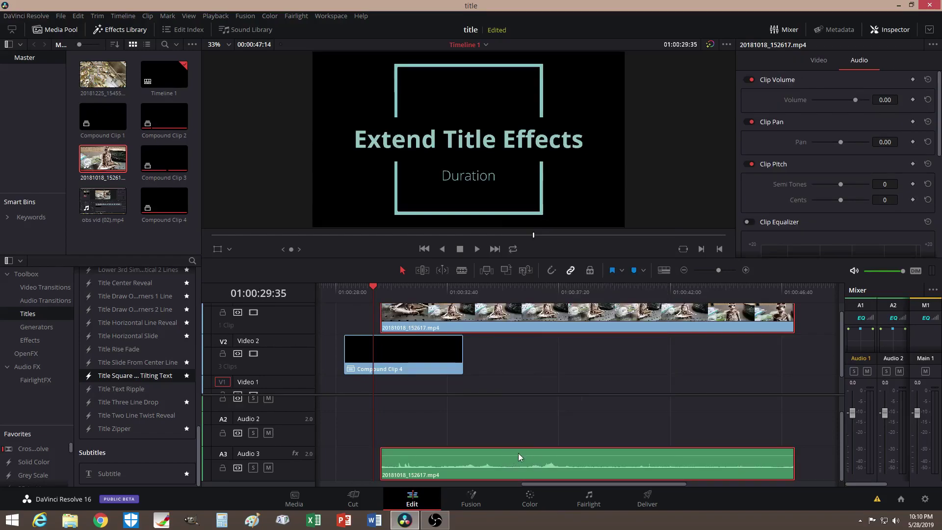
click(500, 464)
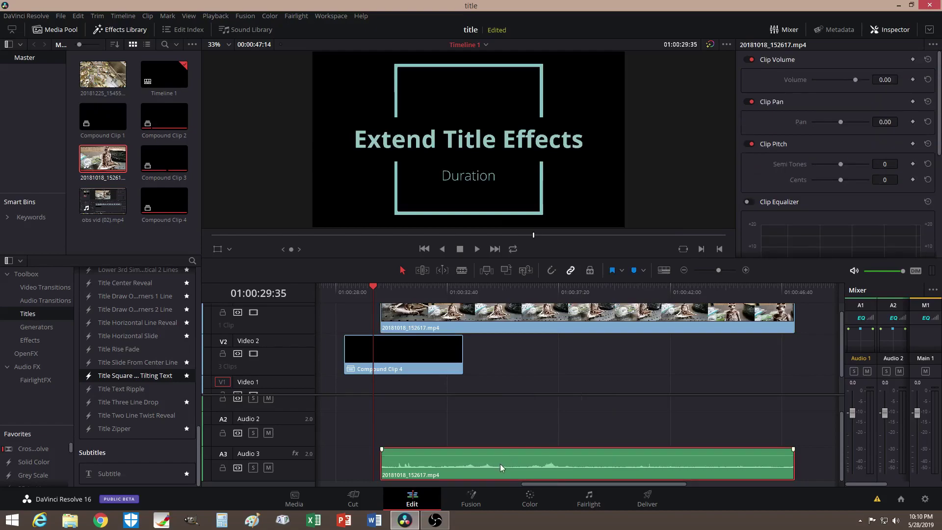
key(Delete)
scroll(506, 389, up, 1)
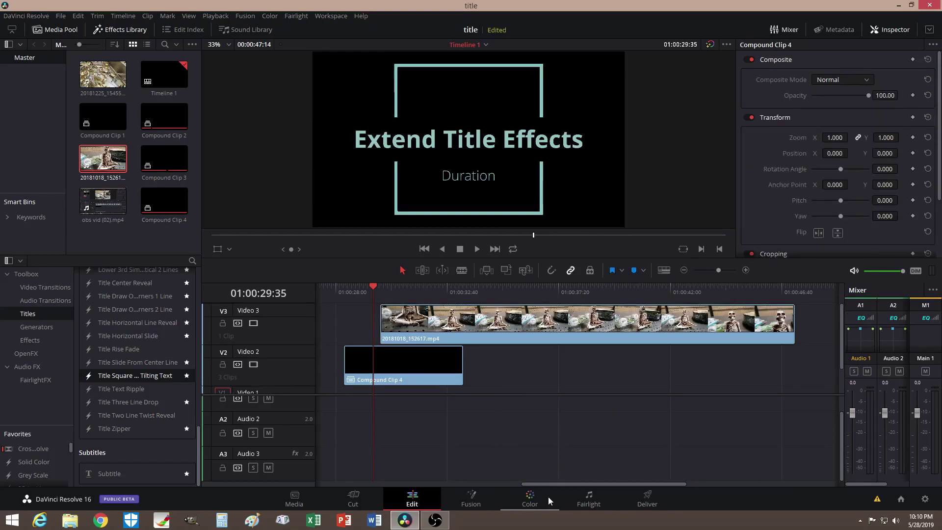
Scrub through the 20181018_152617.mp4 footage on Video 3 and leave the playhead at 01:00:38:34
drag(543, 484, 562, 481)
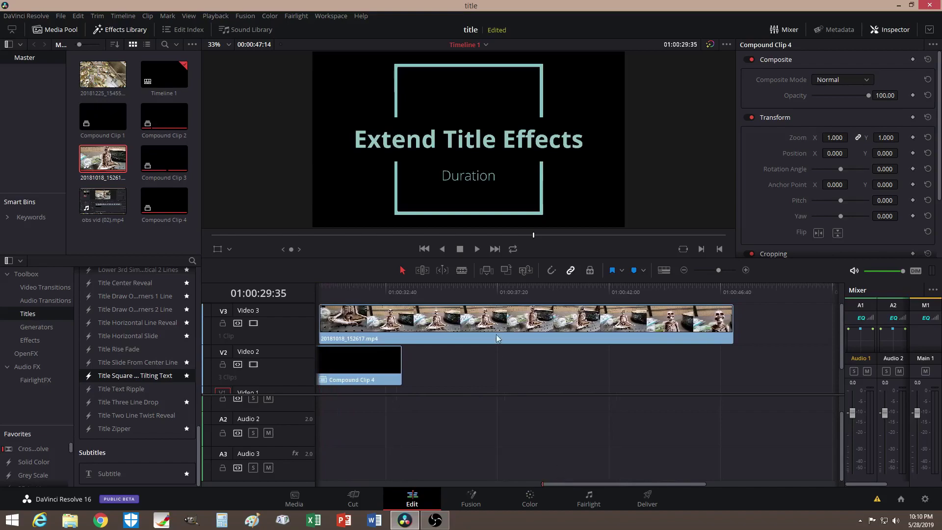
click(337, 288)
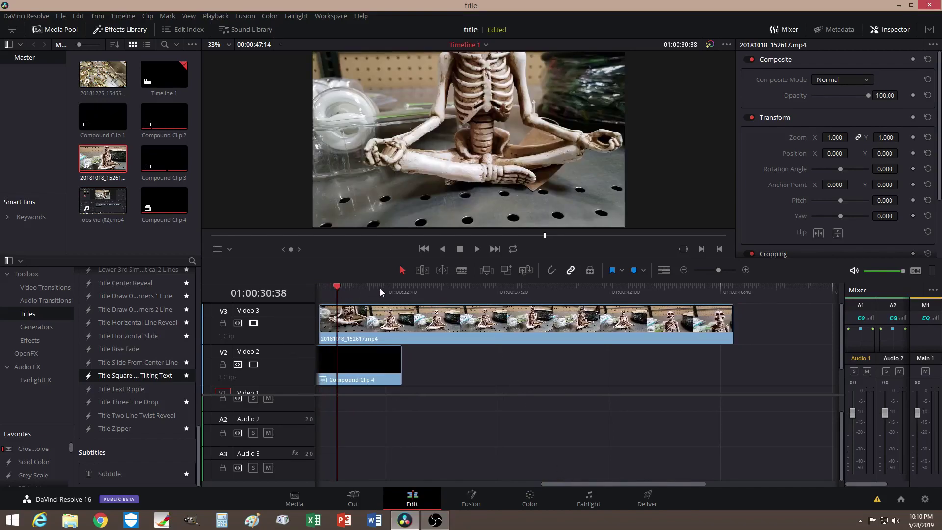
drag(340, 287, 523, 293)
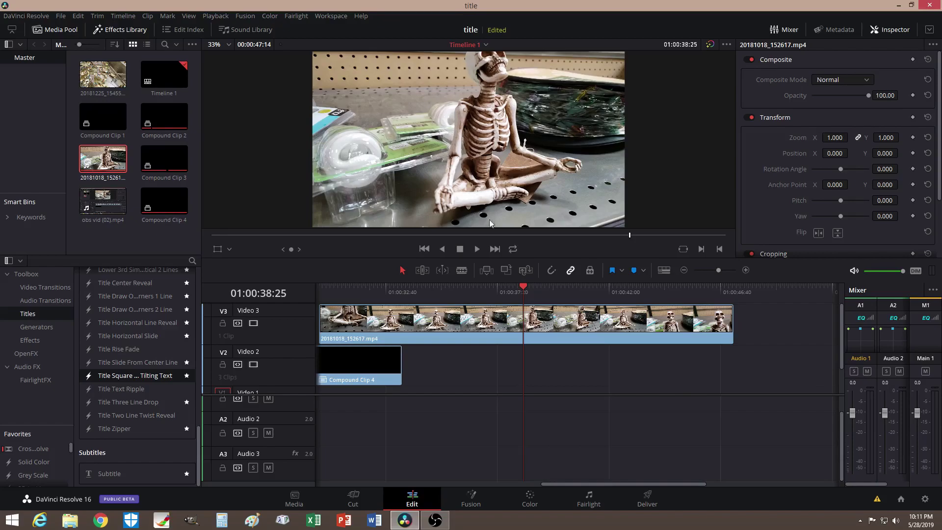
mouse_move(523, 287)
mouse_down()
mouse_move(482, 282)
mouse_move(528, 287)
mouse_up()
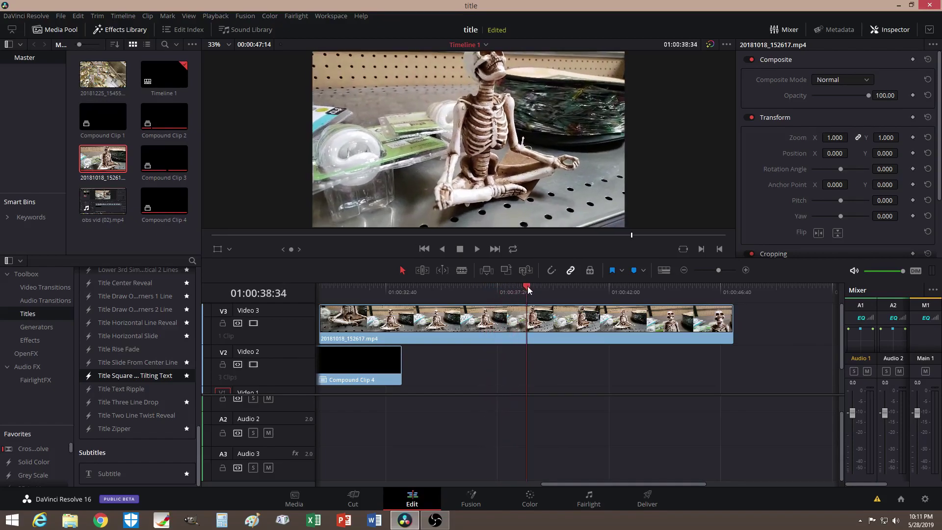
Split 20181018_152617.mp4 on Video 3 at 01:00:38:34 and delete the part after the cut
click(461, 271)
click(552, 270)
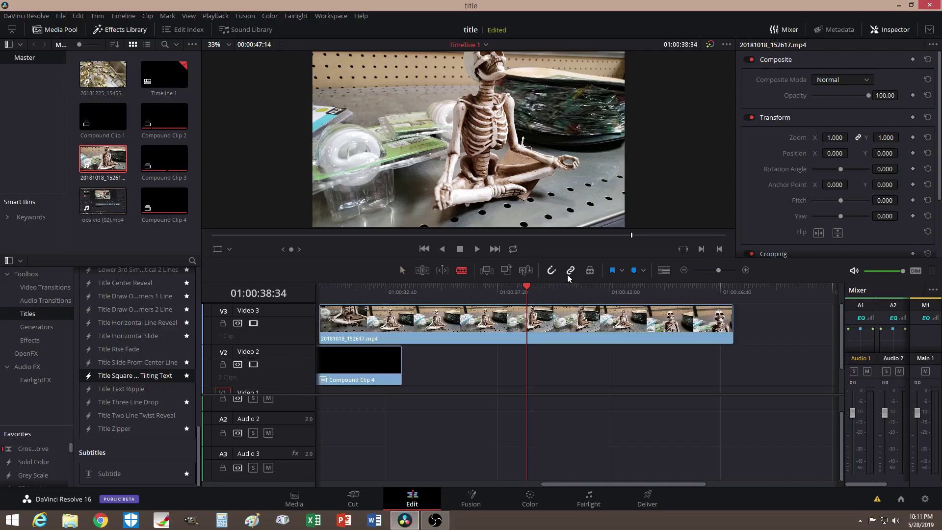
click(530, 320)
key(a)
click(572, 323)
key(Delete)
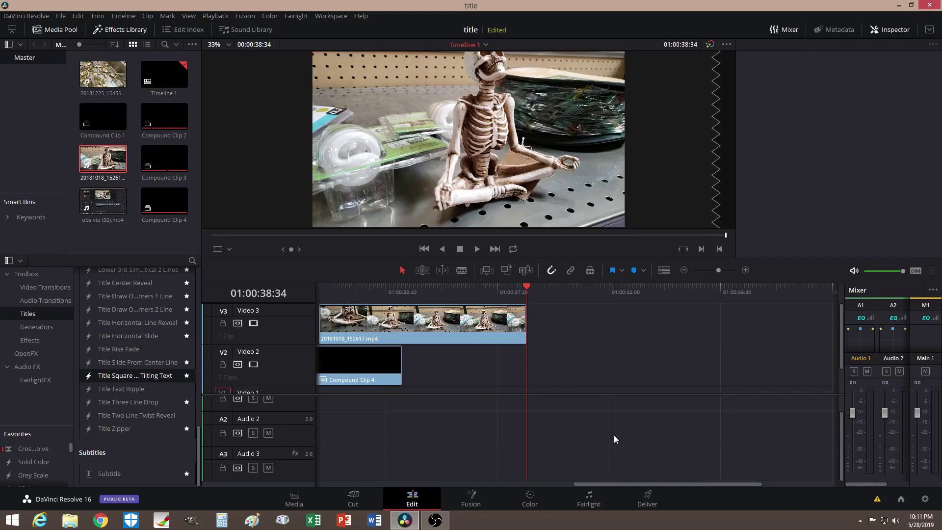
Slow 20181018_152617.mp4 on Video 3 to 30% speed with Ripple sequence off and keyframes set to Maintain timing
drag(599, 485, 574, 483)
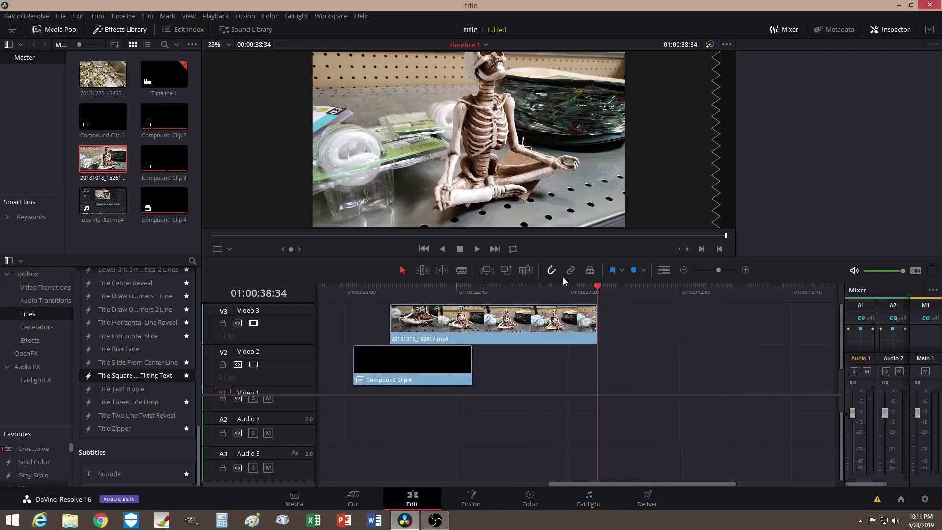
mouse_move(596, 289)
mouse_down()
mouse_move(397, 286)
mouse_move(595, 299)
mouse_up()
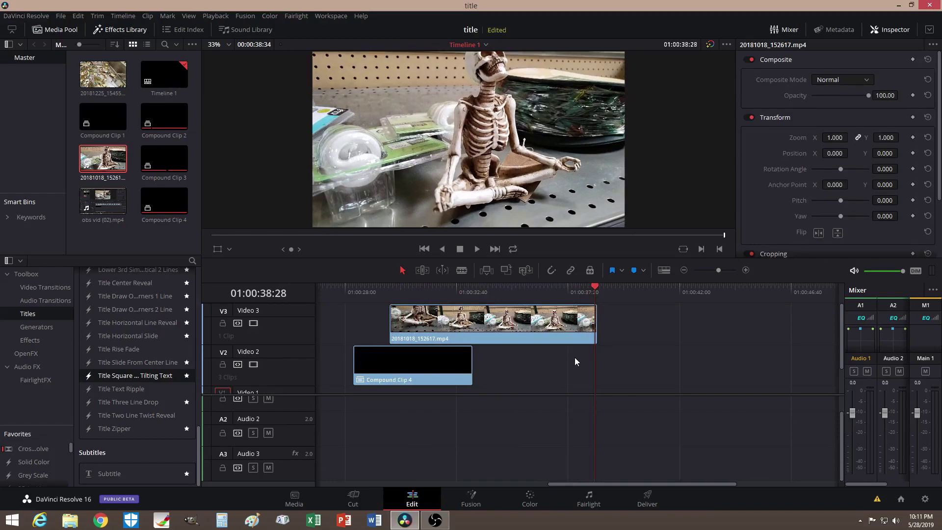
right_click(483, 318)
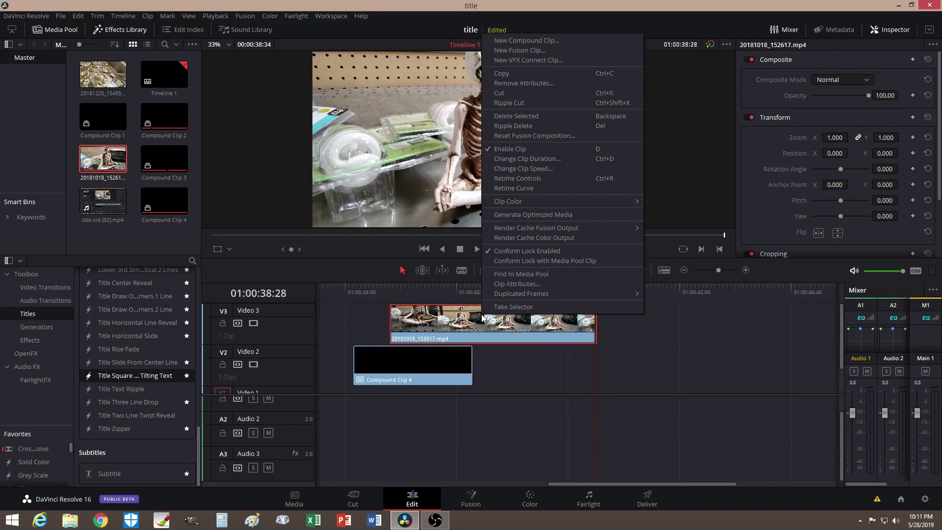
click(529, 168)
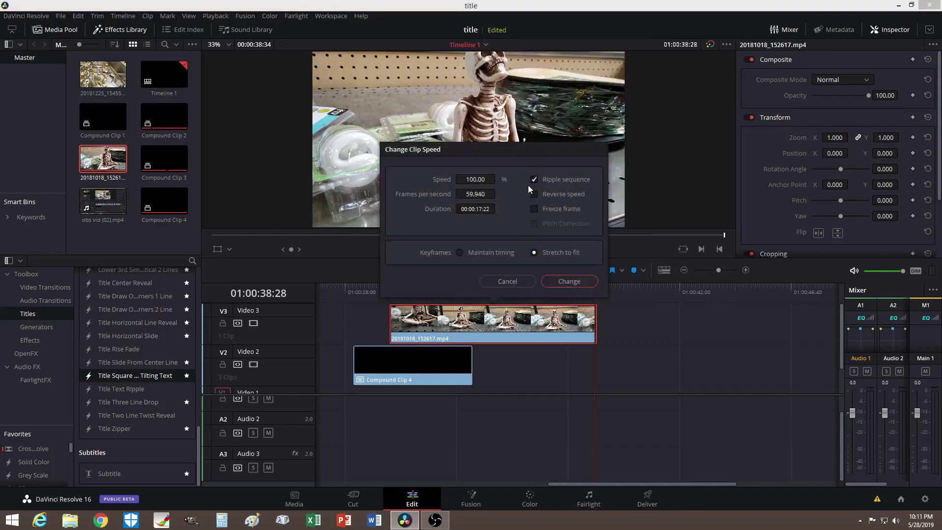
click(534, 180)
click(475, 179)
text(30)
key(Return)
click(535, 252)
click(567, 280)
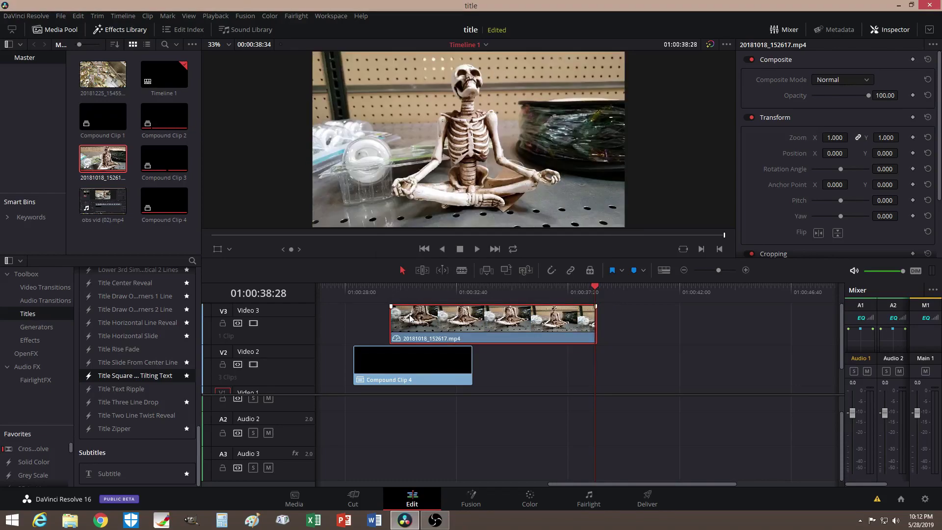
Extend the end of the slowed clip on Video 3 to about 01:00:53:14 and scrub through the added part
mouse_move(593, 286)
mouse_down()
mouse_move(411, 291)
mouse_move(596, 276)
mouse_up()
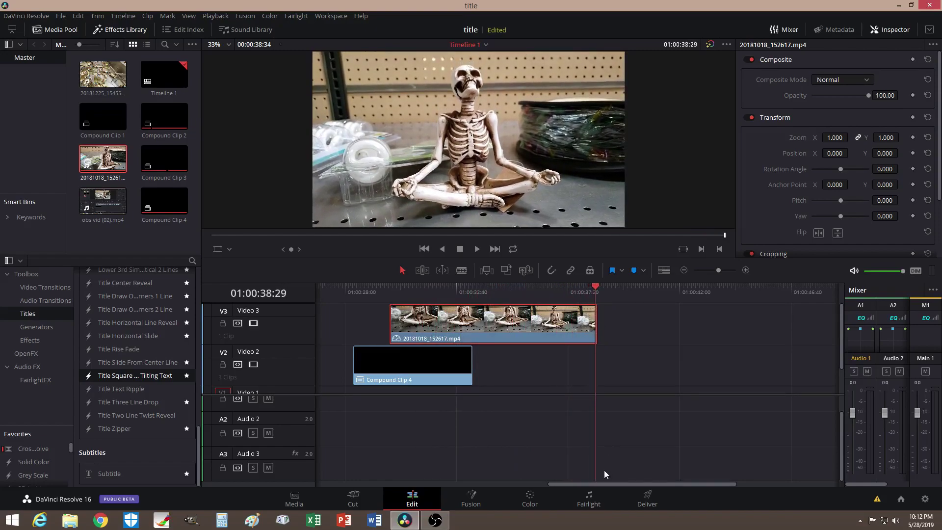
drag(601, 484, 685, 483)
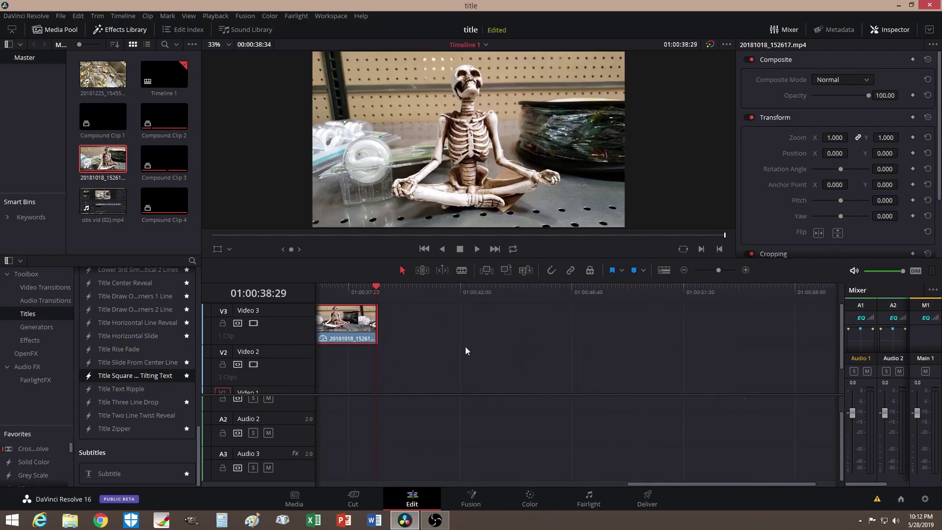
drag(378, 323, 729, 323)
click(640, 287)
drag(663, 286, 717, 299)
drag(684, 479, 763, 461)
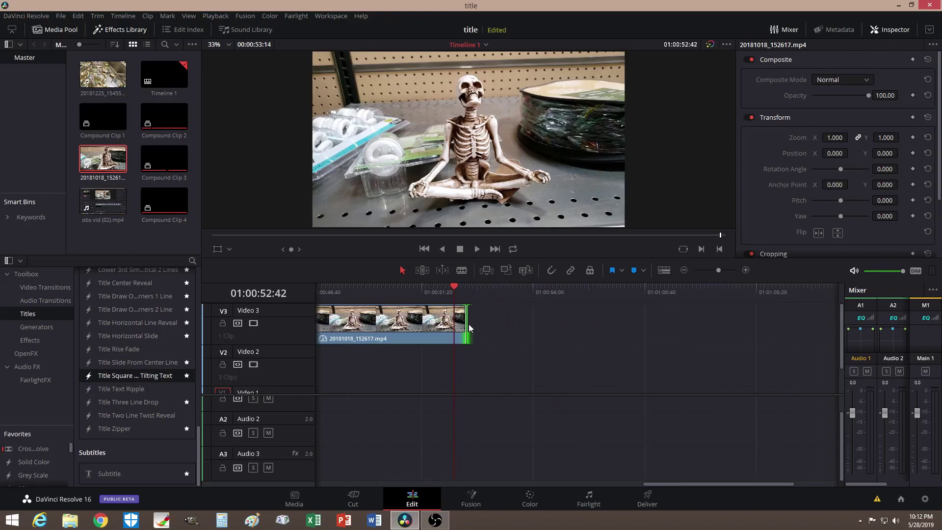
Extend the slowed Video 3 clip as far as its footage allows and place the playhead at 01:00:57:43
drag(468, 323, 602, 318)
drag(454, 287, 577, 288)
click(718, 326)
drag(718, 327, 579, 325)
mouse_move(575, 286)
mouse_down()
mouse_move(559, 289)
mouse_move(573, 288)
mouse_up()
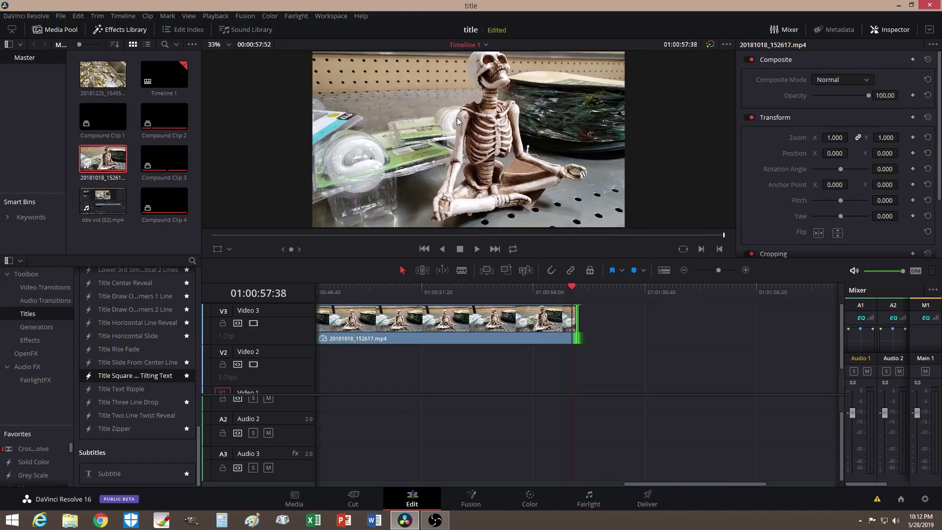
click(574, 289)
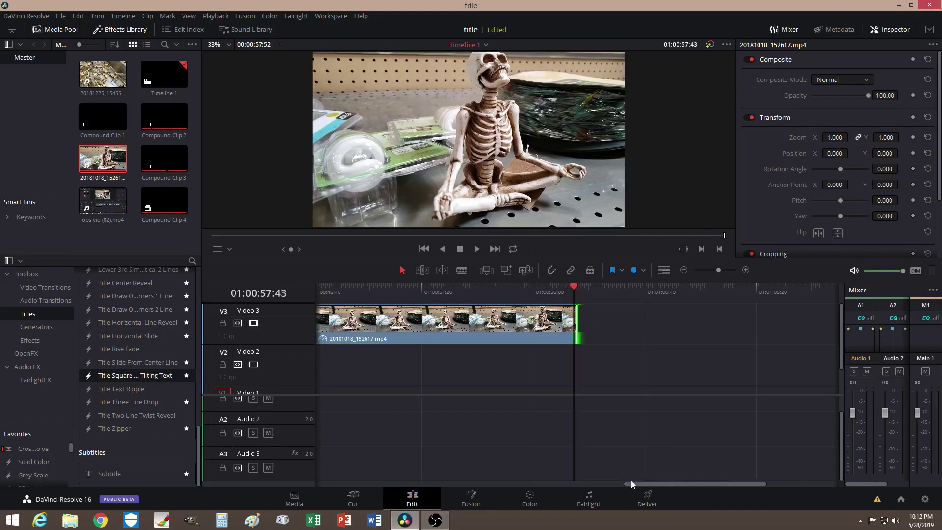
Undo the extensions and the speed change on the Video 3 clip
drag(643, 487, 488, 471)
drag(600, 487, 661, 470)
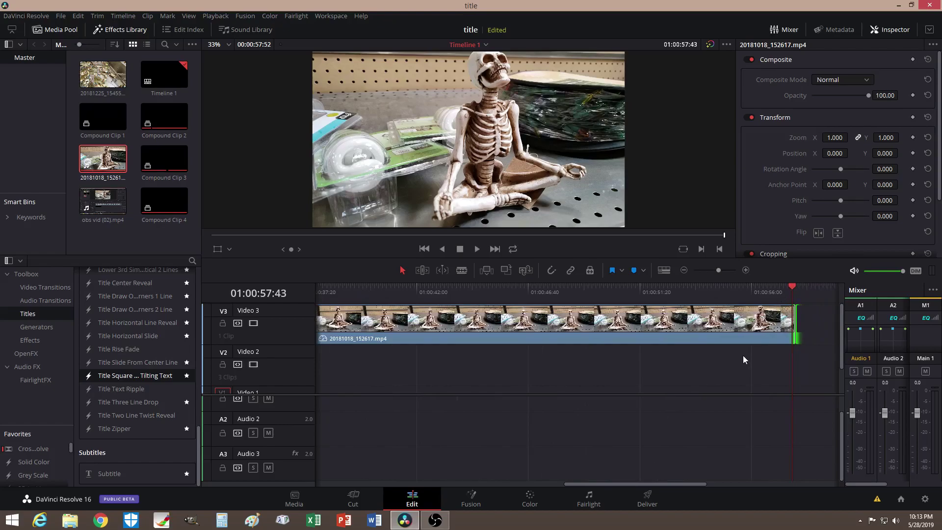
drag(684, 483, 613, 485)
key(ctrl+z)
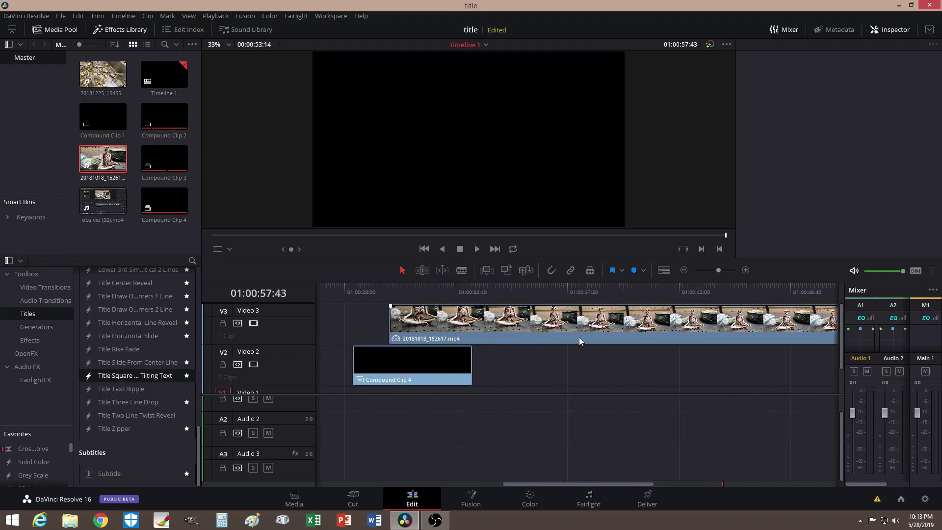
Slow 20181018_152617.mp4 to 30% with Ripple sequence on and keyframes set to Stretch to fit, then check its end at 01:00:58:41
right_click(502, 323)
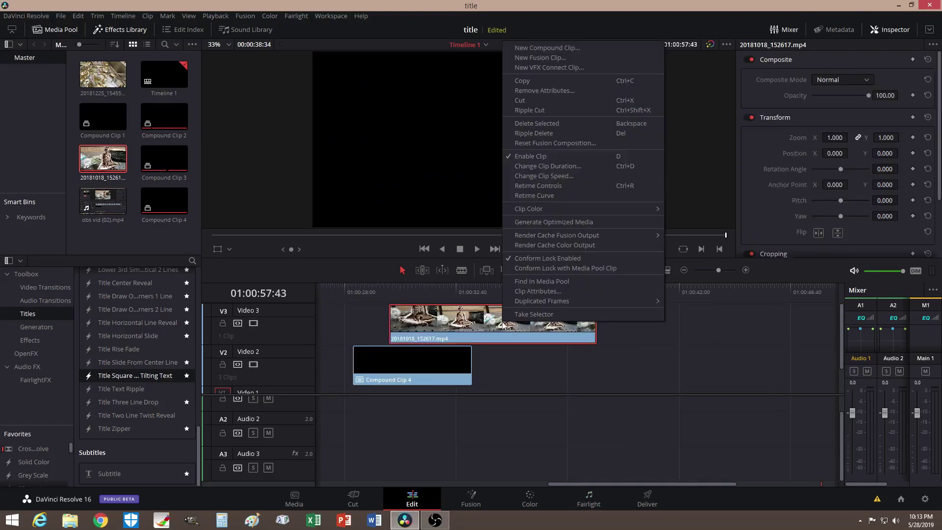
click(565, 176)
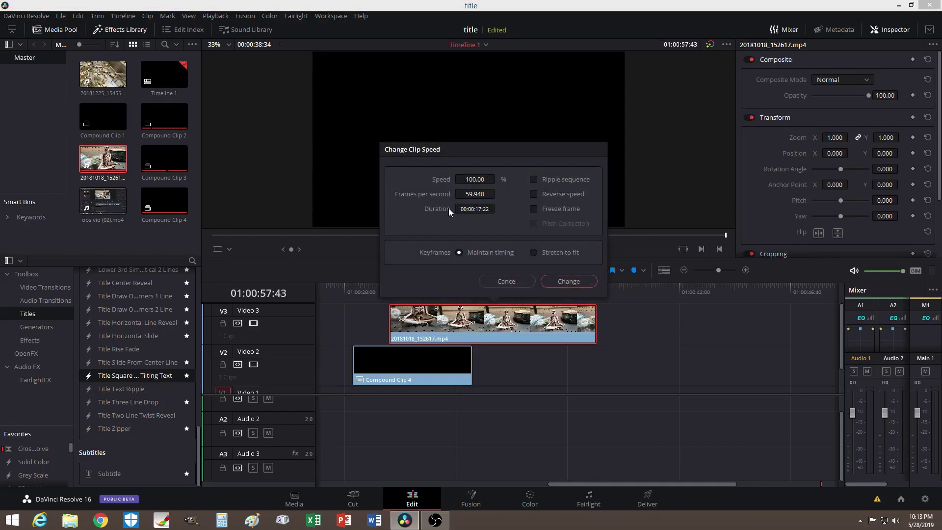
key(Up)
click(471, 180)
text(30)
click(533, 253)
click(564, 284)
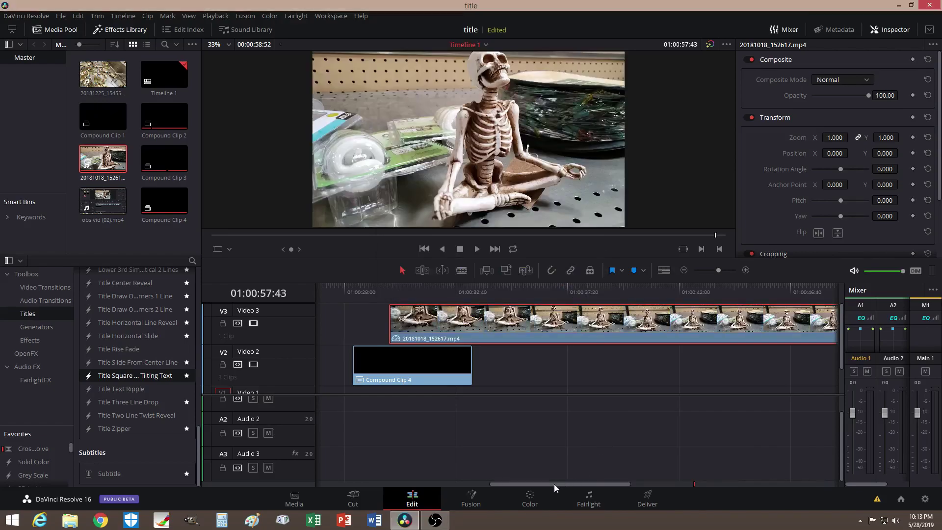
drag(555, 484, 581, 481)
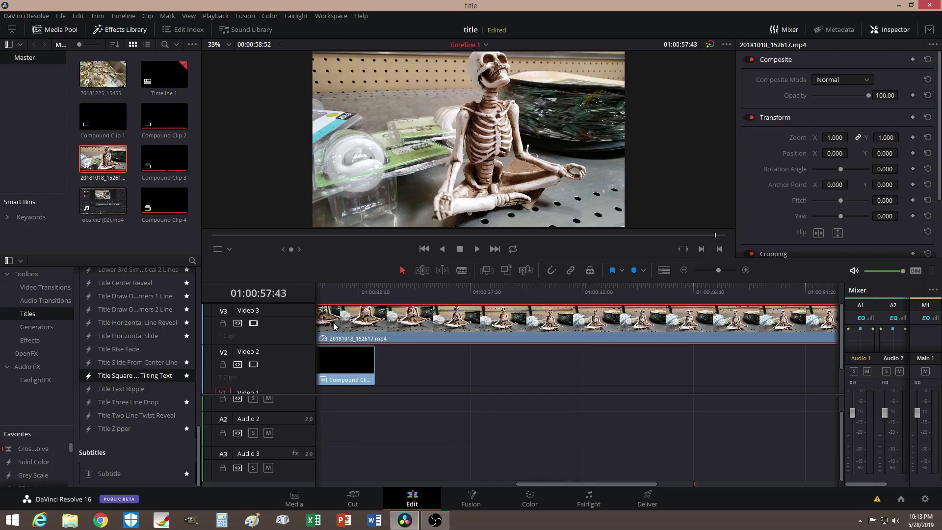
drag(599, 484, 690, 481)
drag(616, 286, 647, 298)
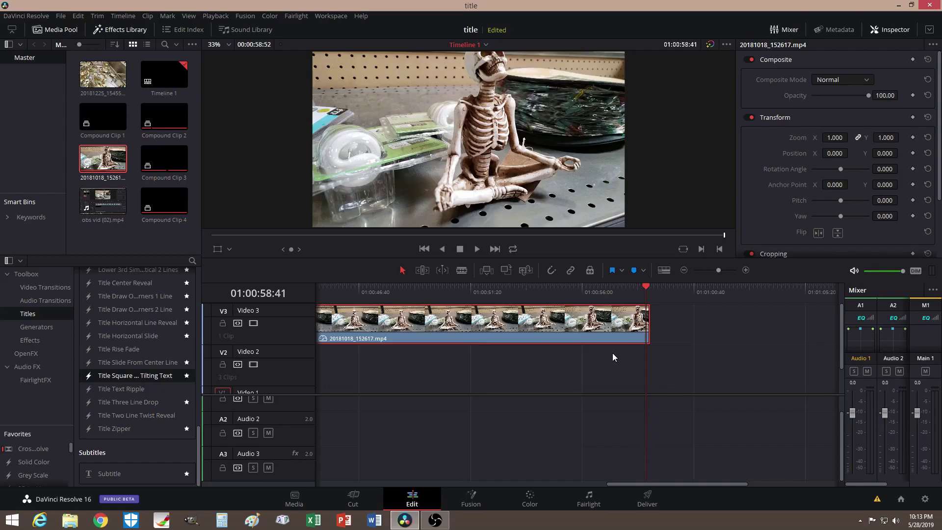
Place the playhead at 01:00:37:16 and delete 20181018_152617.mp4 from Video 3
drag(641, 483, 537, 485)
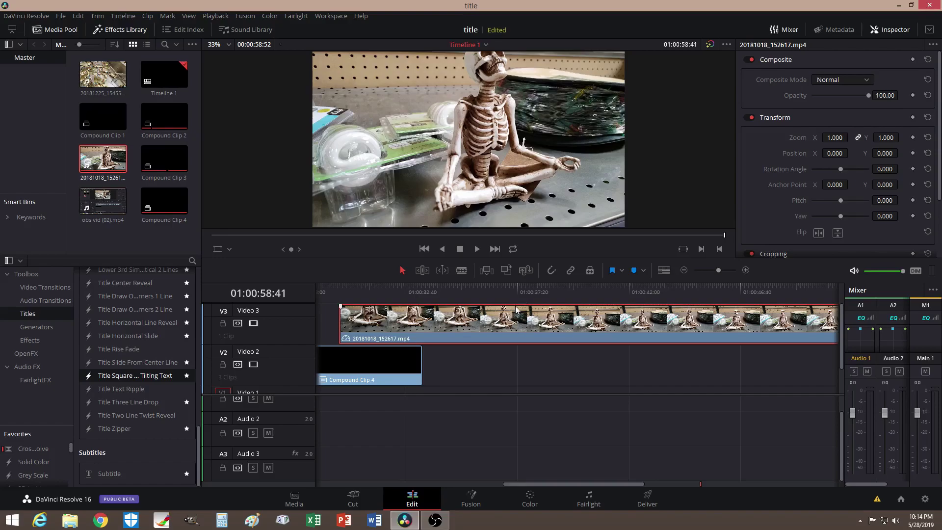
click(517, 287)
mouse_move(520, 284)
mouse_down()
mouse_move(564, 287)
mouse_move(553, 296)
mouse_move(517, 290)
mouse_up()
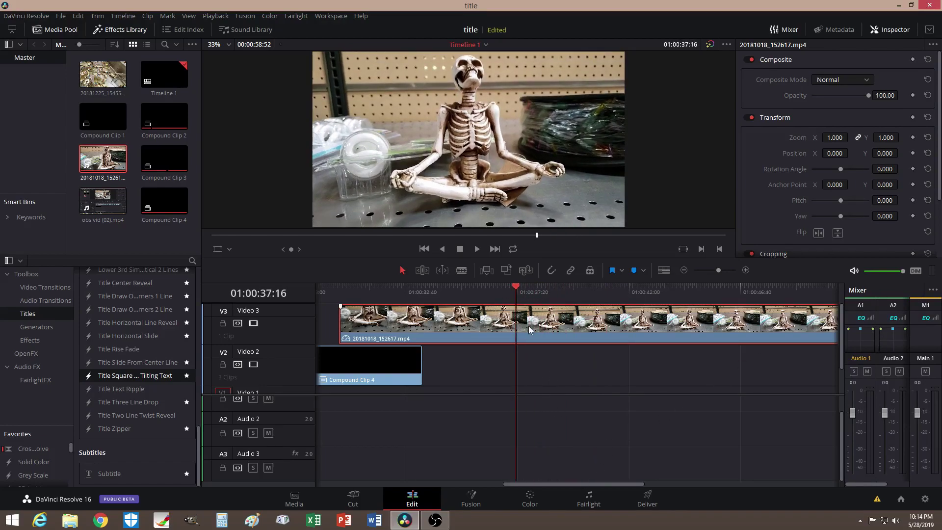
key(Delete)
drag(633, 485, 601, 485)
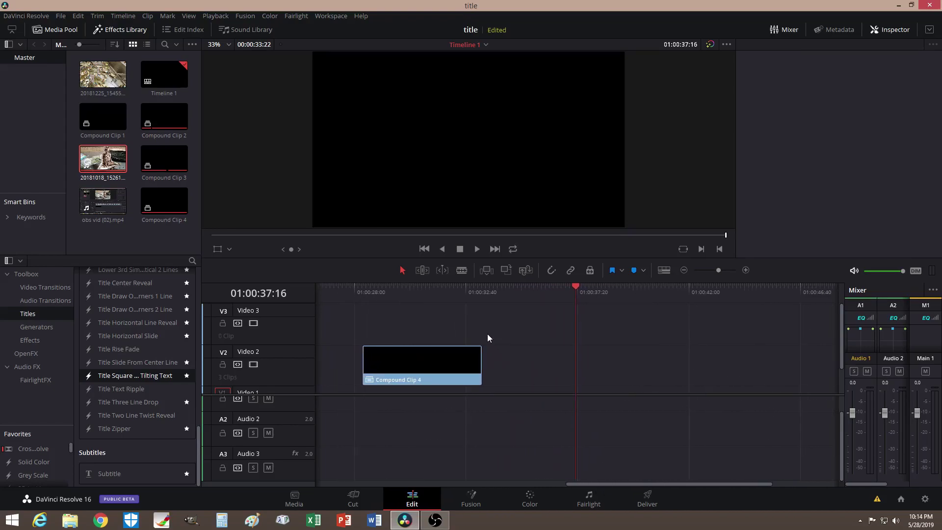
Scrub through the opening title animation of Compound Clip 4 and leave the playhead at 01:00:29:26
click(385, 290)
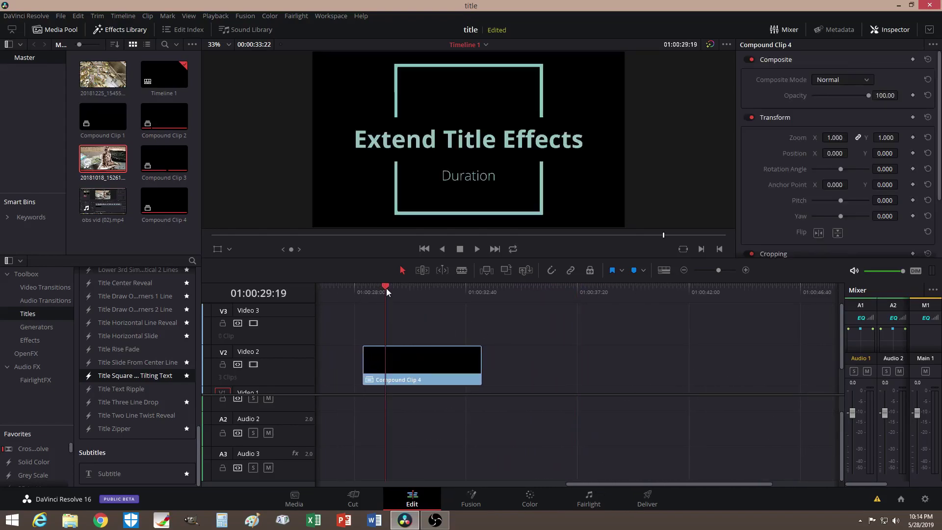
mouse_move(387, 288)
mouse_down()
mouse_move(369, 286)
mouse_move(433, 291)
mouse_move(398, 291)
mouse_up()
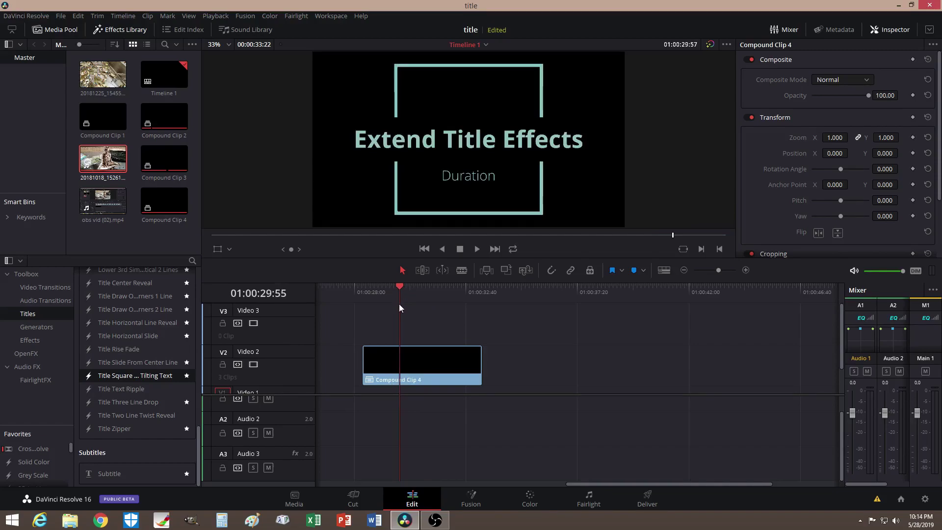
right_click(407, 350)
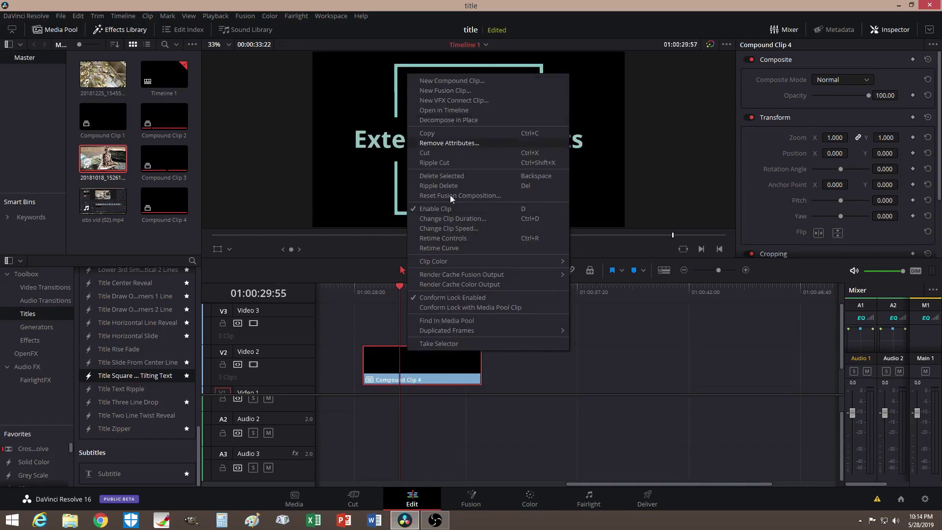
click(432, 369)
mouse_move(399, 286)
mouse_down()
mouse_move(378, 286)
mouse_move(389, 287)
mouse_up()
Slow Compound Clip 4 to 30% speed with Ripple sequence on and keyframes set to Stretch to fit
right_click(405, 363)
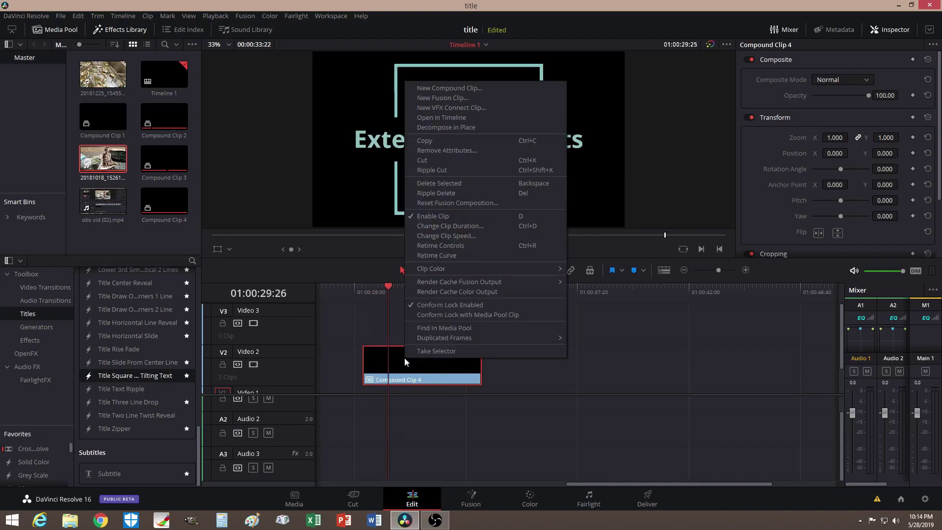
click(455, 238)
click(407, 221)
double_click(408, 221)
text(30)
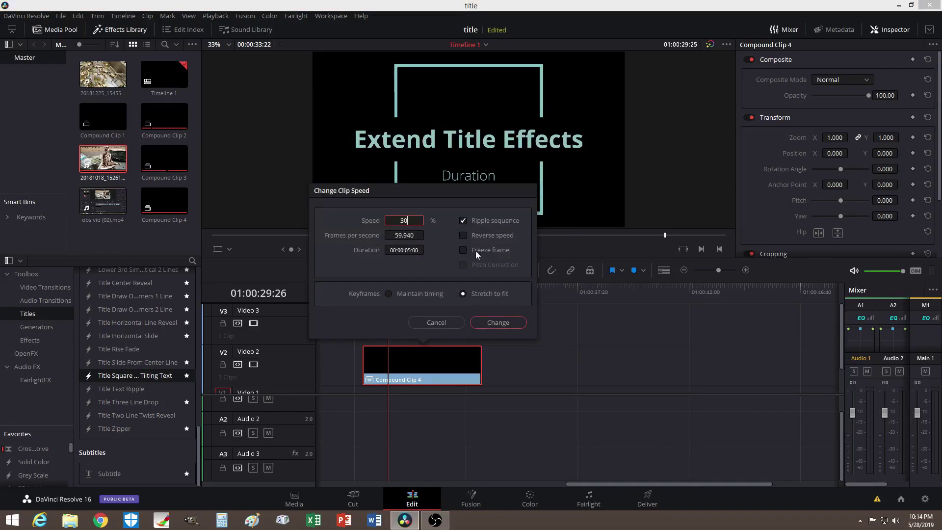
click(479, 320)
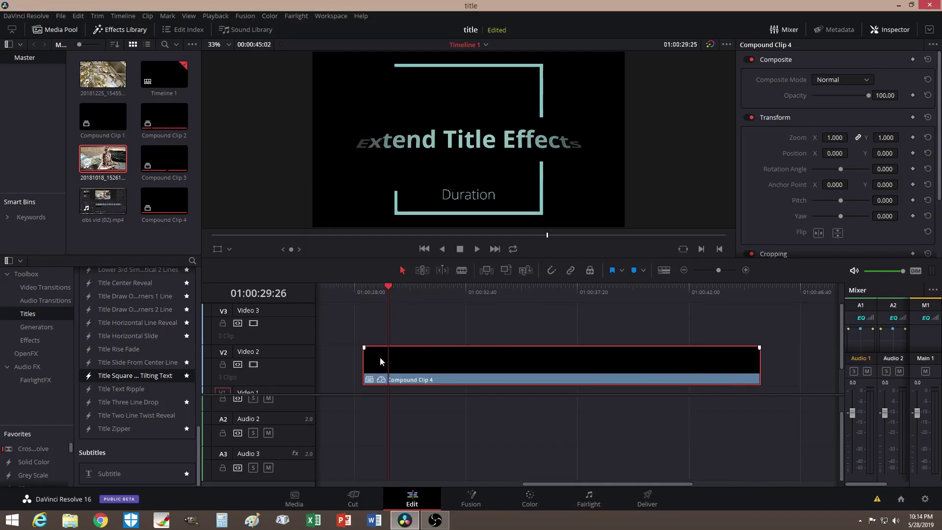
Split the slowed Compound Clip 4 at 01:00:31:24 and 01:00:32:39, isolating a short section where the title is fully shown
drag(393, 287, 534, 287)
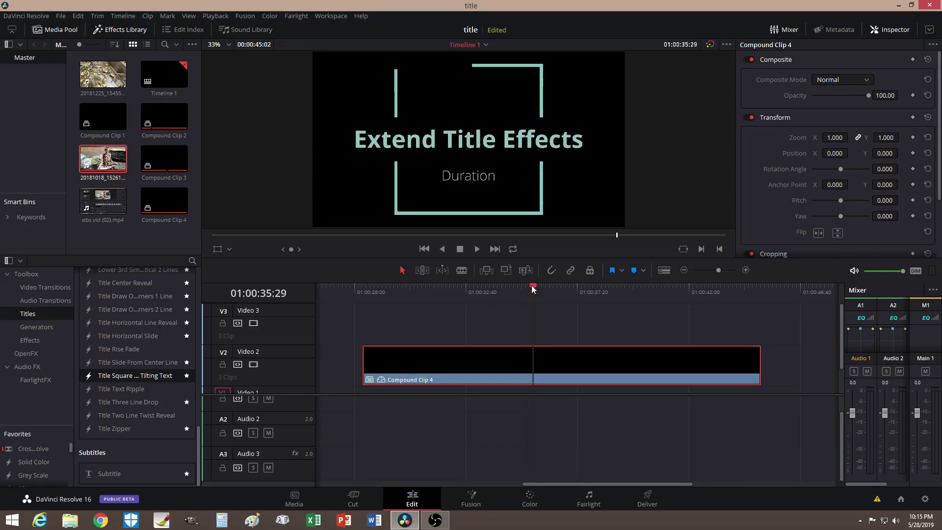
drag(533, 287, 437, 287)
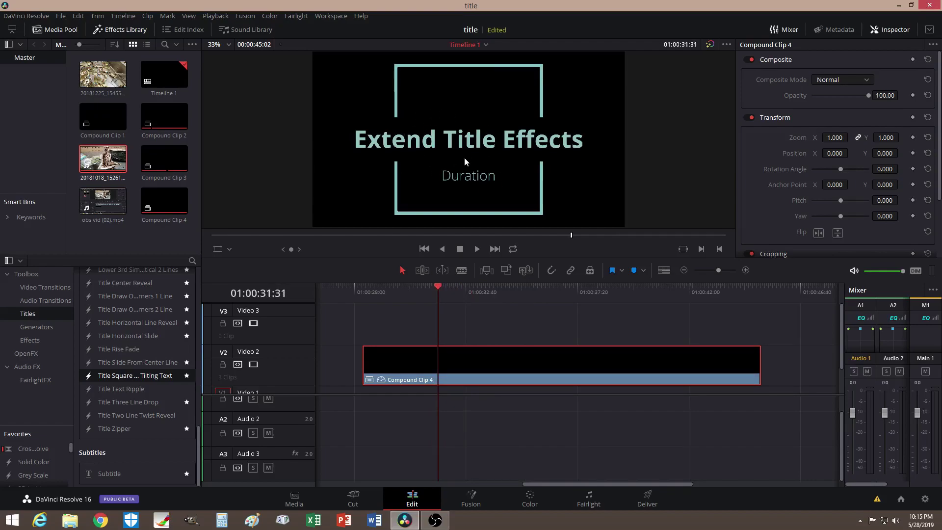
drag(438, 287, 436, 285)
click(461, 271)
click(551, 271)
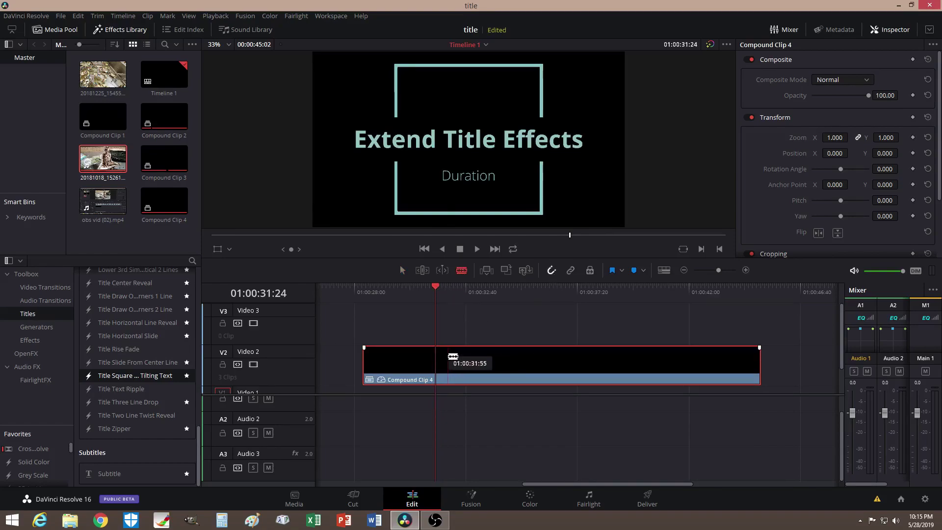
click(436, 363)
drag(441, 288, 465, 288)
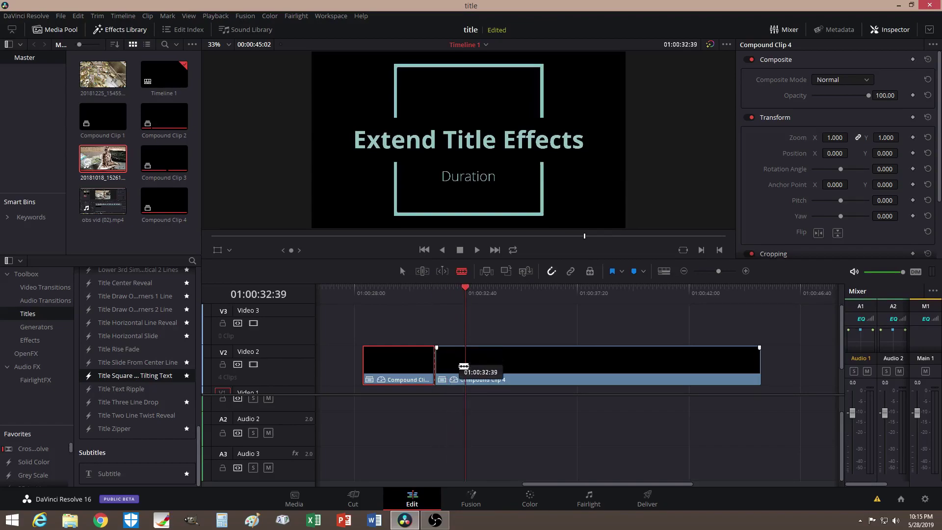
click(464, 366)
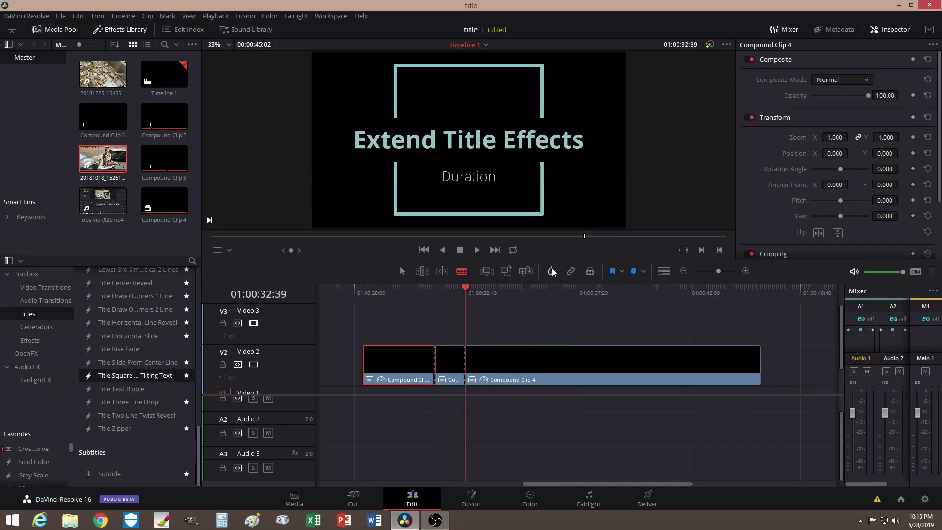
Move the last section of Compound Clip 4 along Video 2 to start shortly after 01:00:42:00, leaving a gap behind the middle section
click(402, 271)
drag(515, 368, 756, 369)
Apply a freeze frame to the middle section of Compound Clip 4 at 01:00:32:01 through its clip speed settings
drag(464, 296, 449, 292)
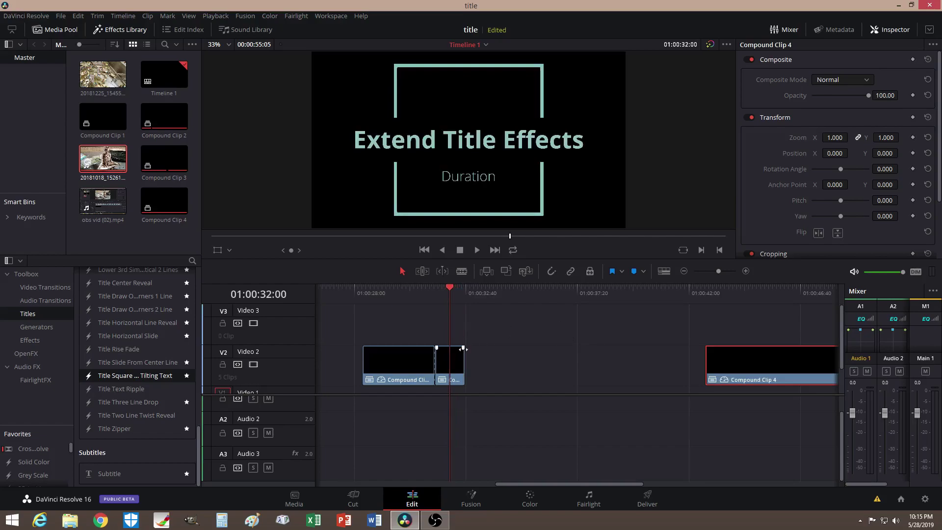
right_click(451, 364)
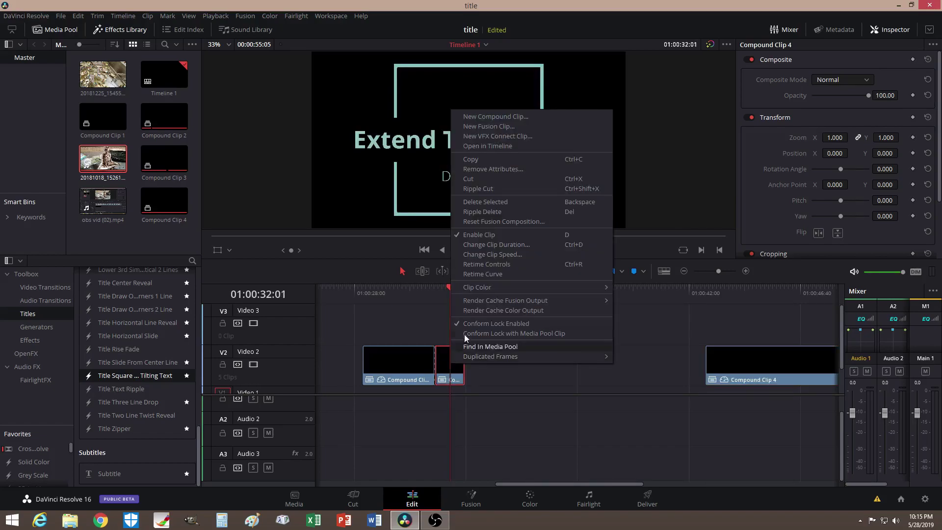
click(476, 255)
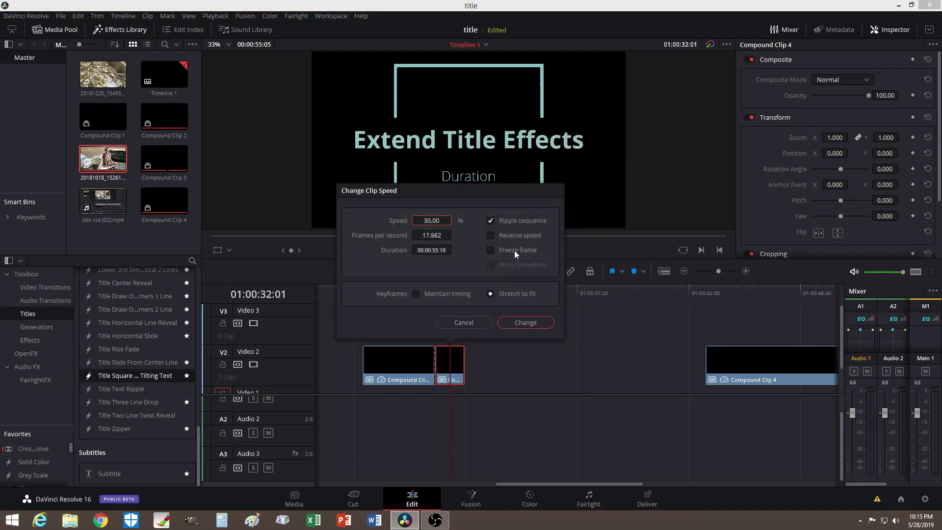
click(490, 249)
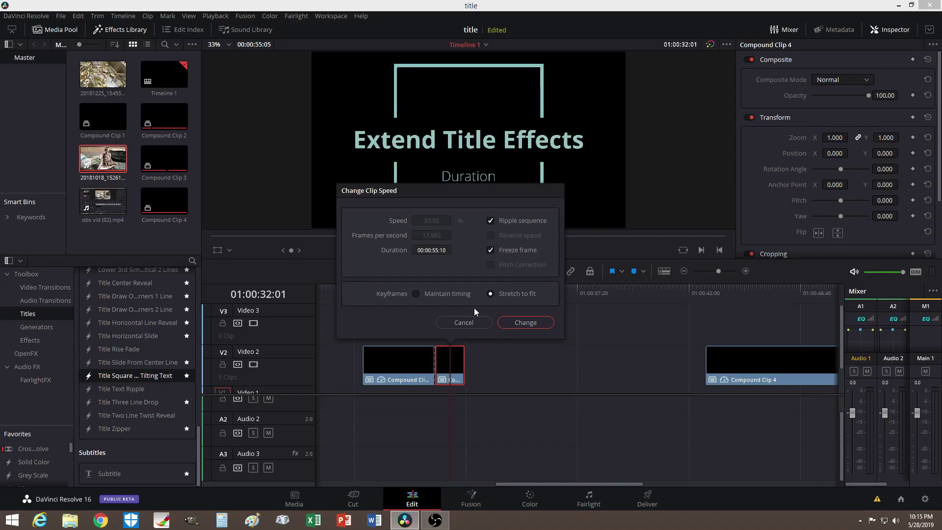
click(520, 324)
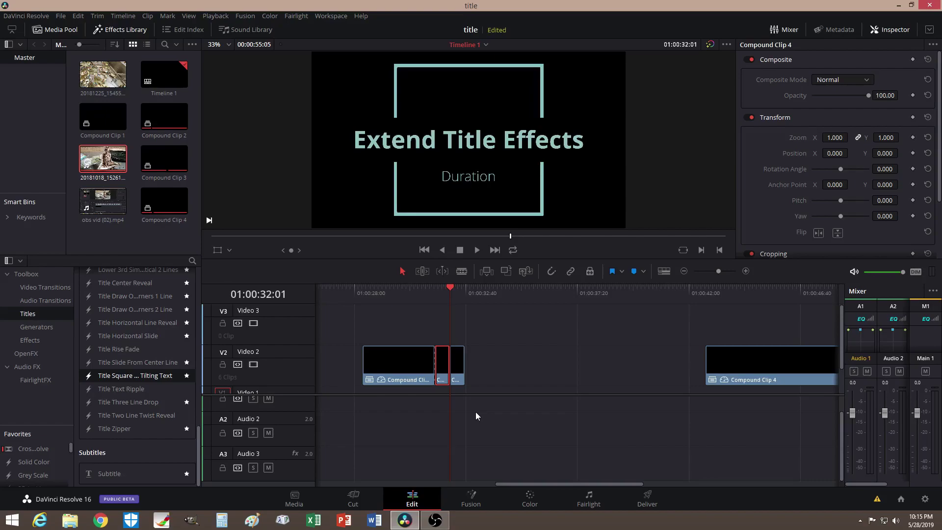
Delete the unfrozen piece of the middle section and extend the frozen piece to fill the gap between the first and last sections
drag(459, 364, 476, 363)
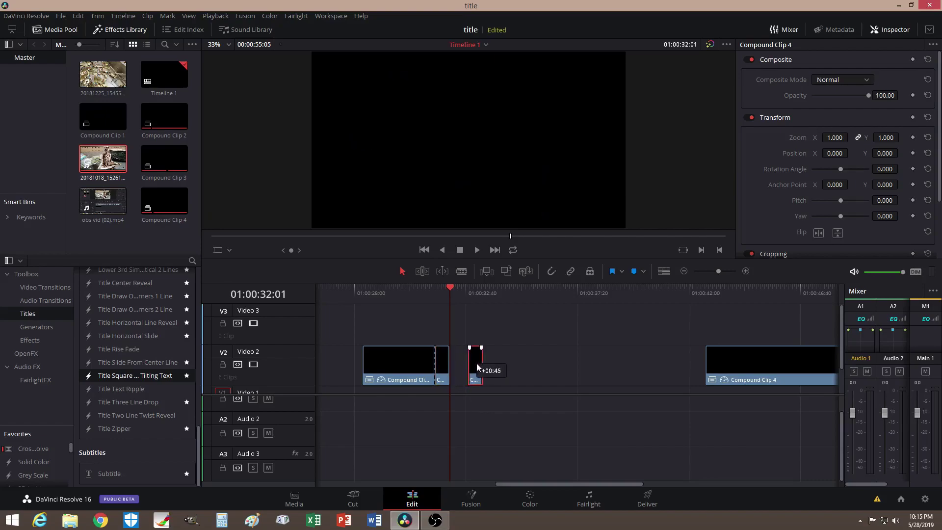
click(443, 365)
key(BackSpace)
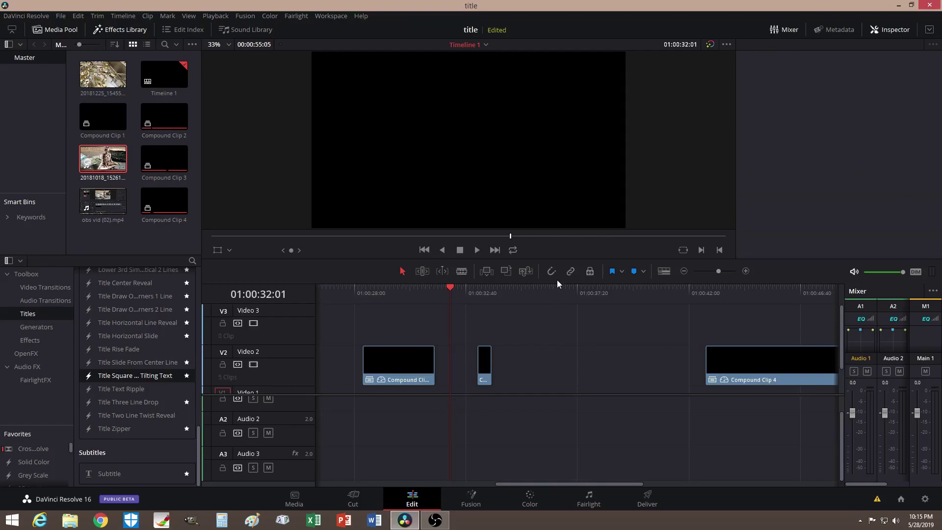
drag(483, 365, 705, 361)
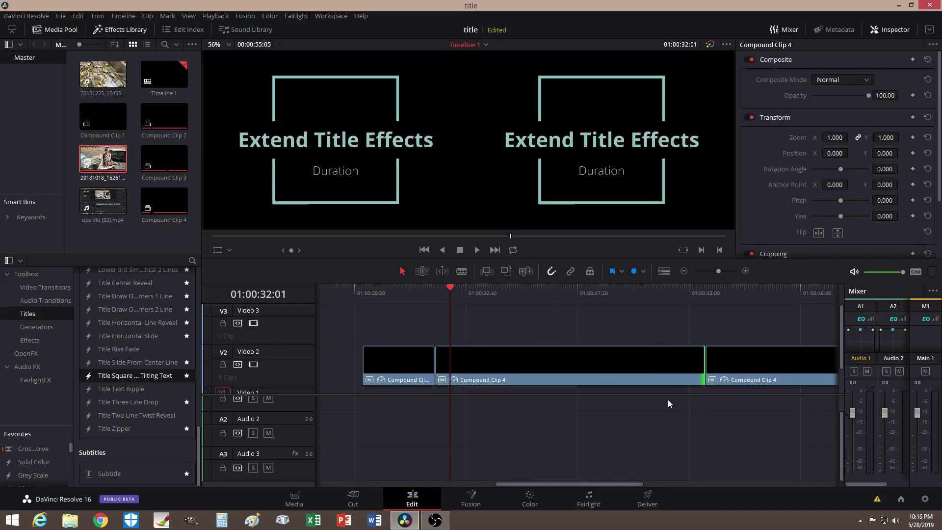
drag(454, 290, 796, 300)
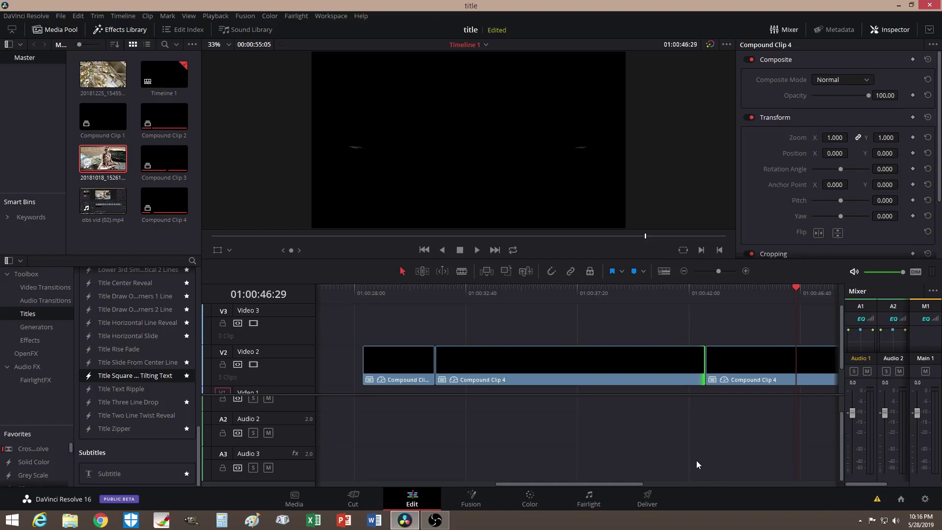
Undo the freeze frame, deletion and extension edits on the middle section of Compound Clip 4
click(556, 367)
key(ctrl+z)
key(ctrl+z)
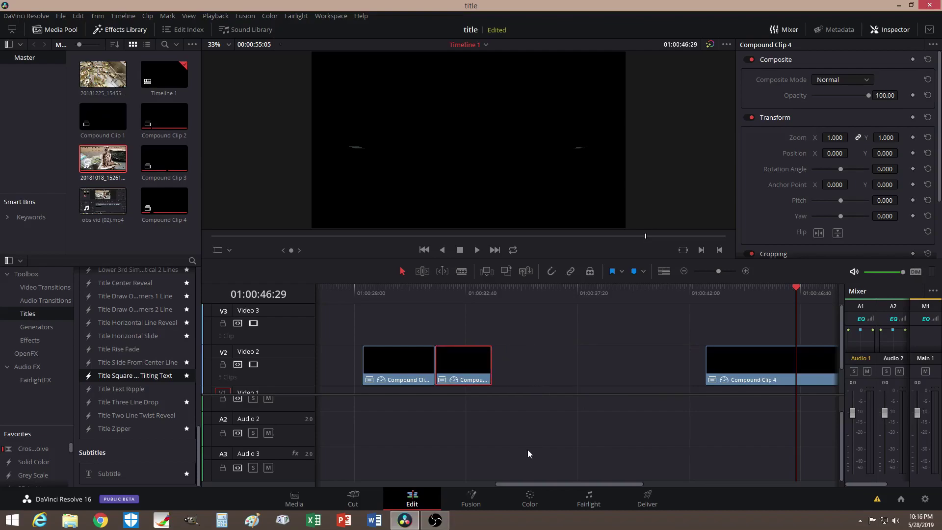
key(ctrl+z)
key(ctrl+z)
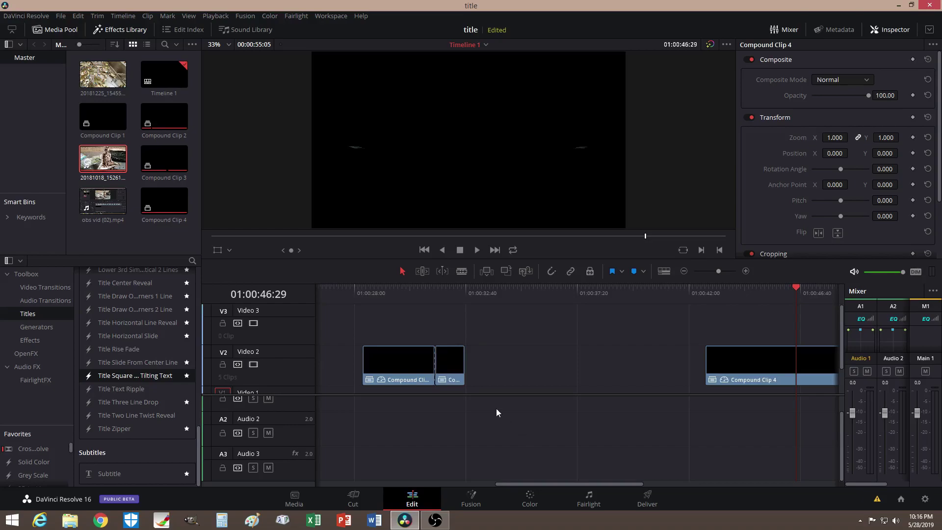
Place the playhead at 01:00:32:04 and extend the end of the middle section of Compound Clip 4 to about 01:00:41:00
drag(438, 289, 451, 288)
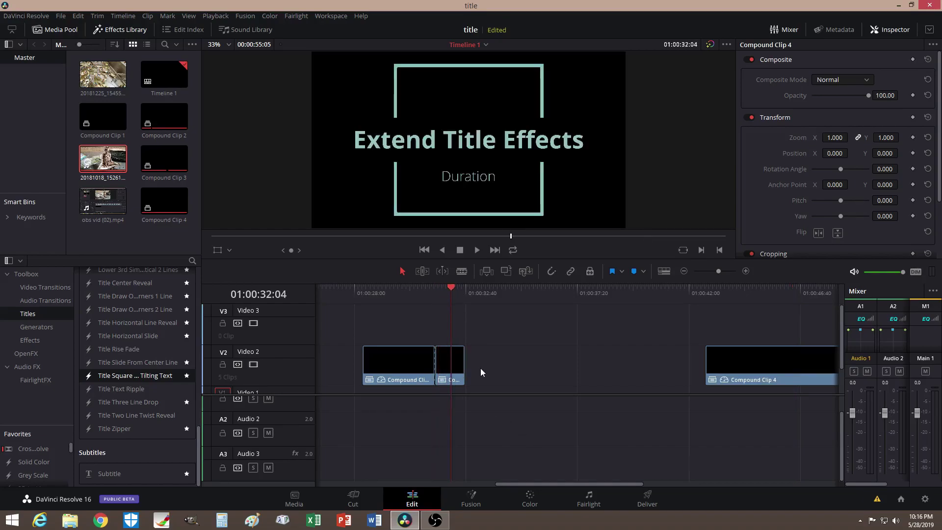
drag(465, 367, 668, 366)
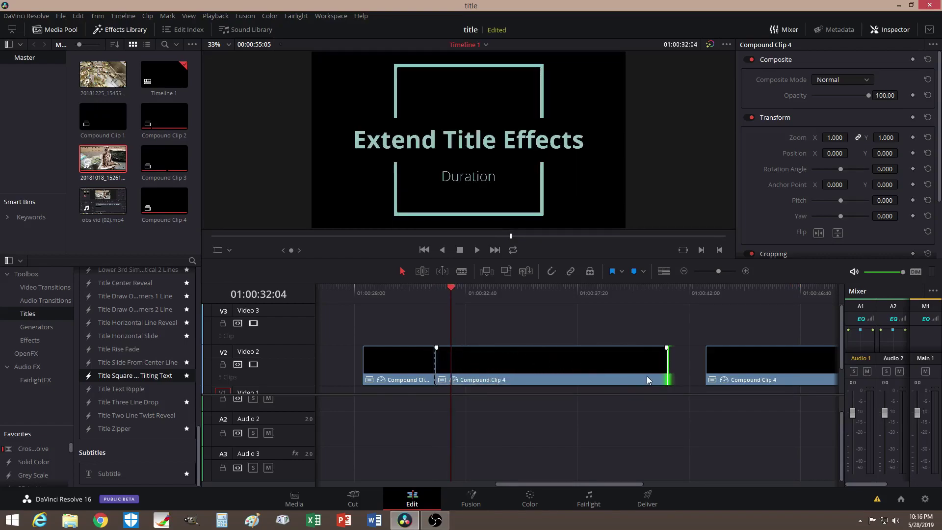